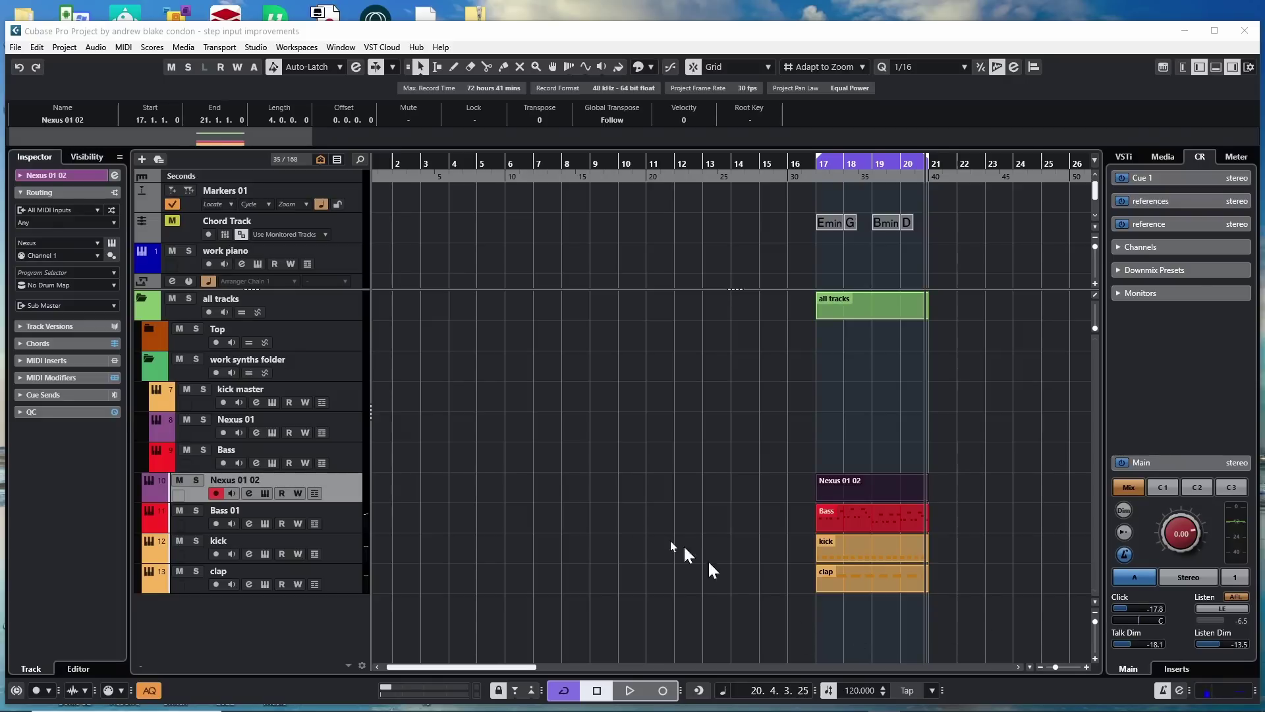
Open the Nexus 01 02 part in the Key Editor and activate Step Input, showing the Step/MIDI Input controls first
double_click(866, 493)
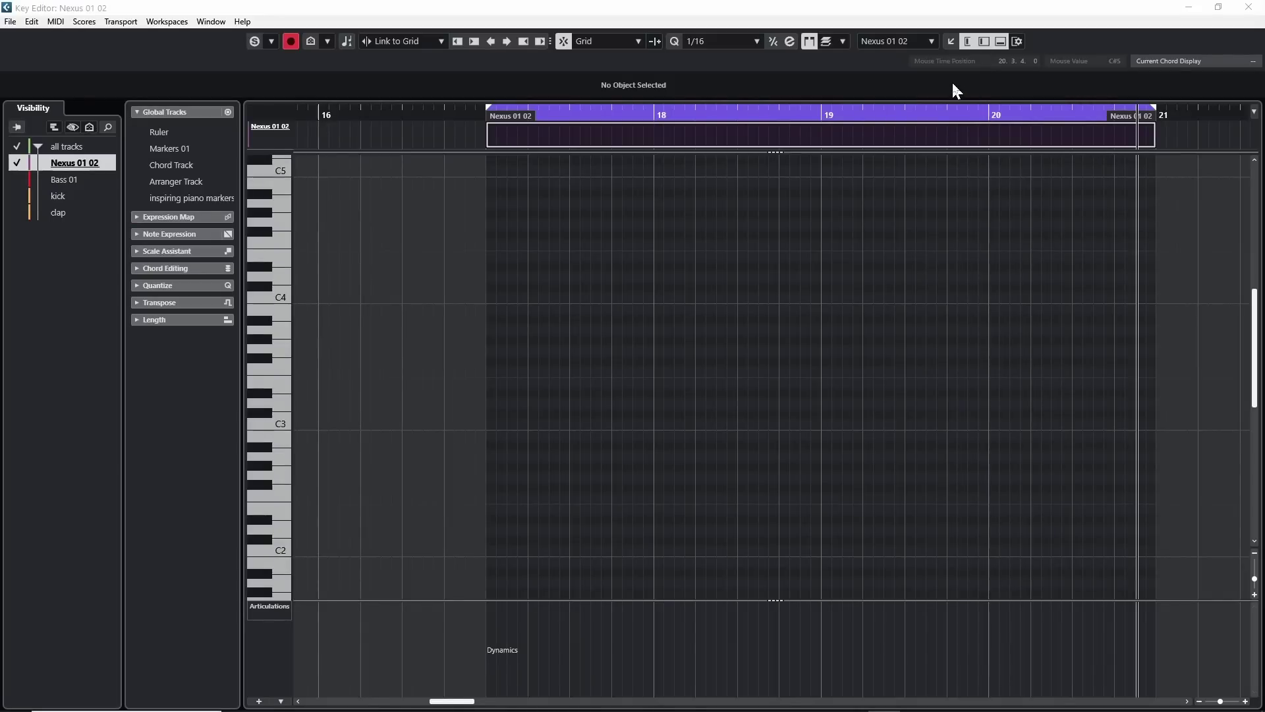
right_click(1066, 41)
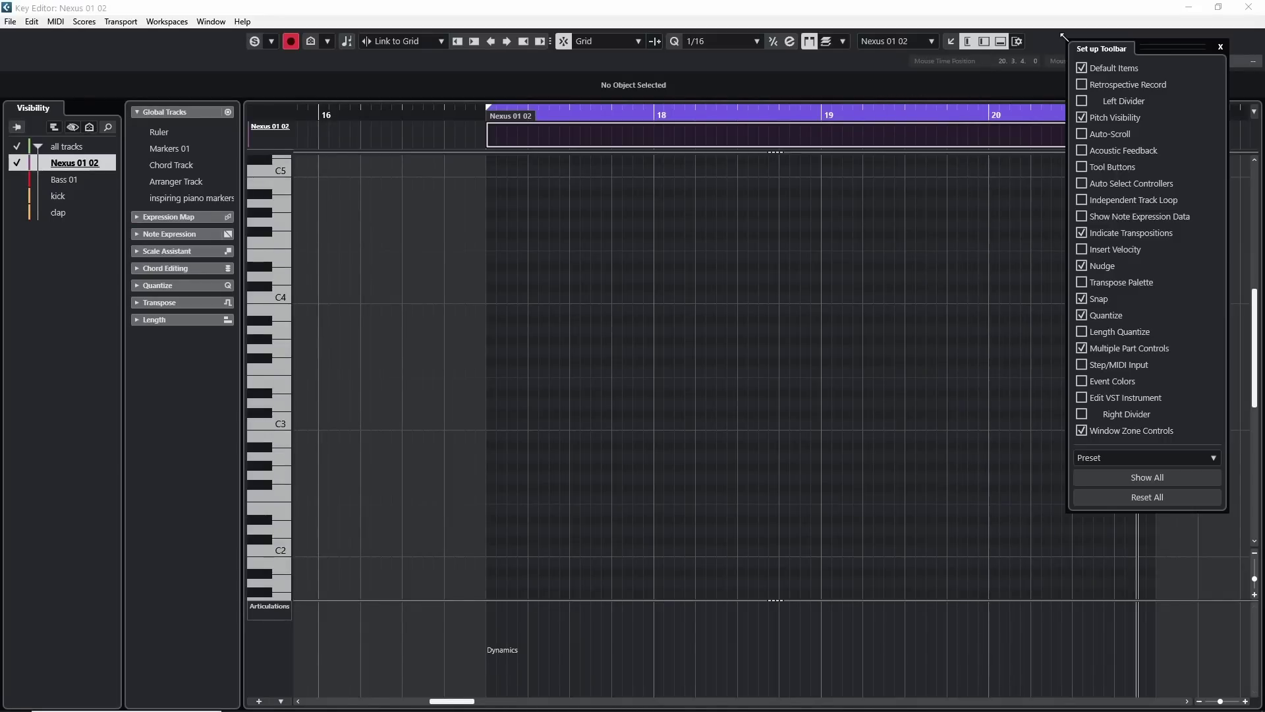
left_click(1084, 367)
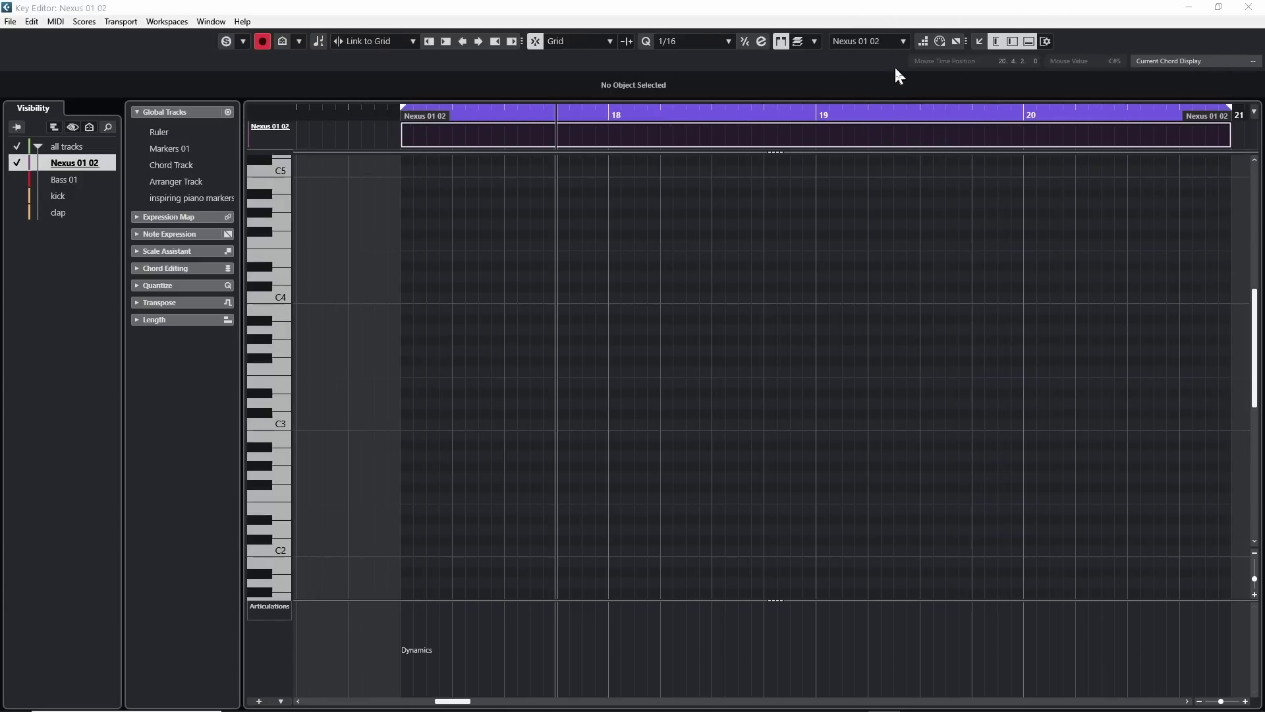
left_click(925, 44)
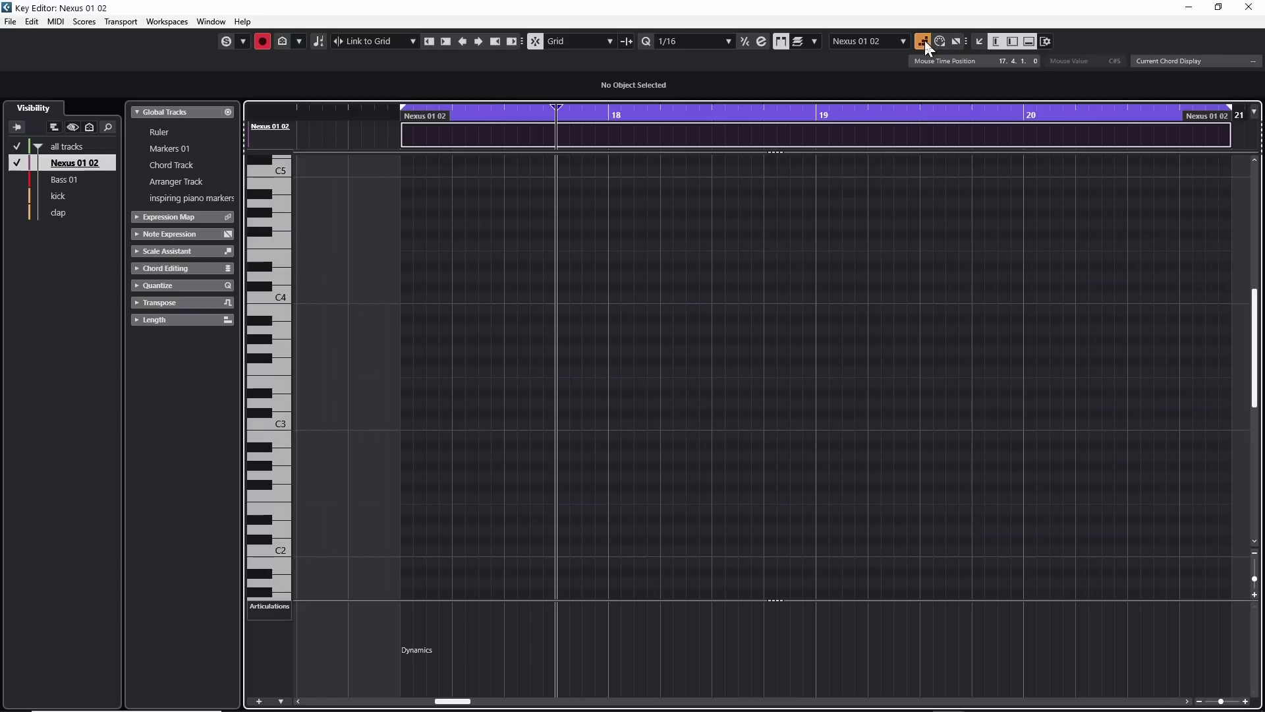
Move the step input position back and forth in bar 17 and on to 19.3.1
mouse_move(545, 111)
left_mouse_down()
mouse_move(765, 115)
mouse_move(554, 112)
left_mouse_up()
left_click(554, 112)
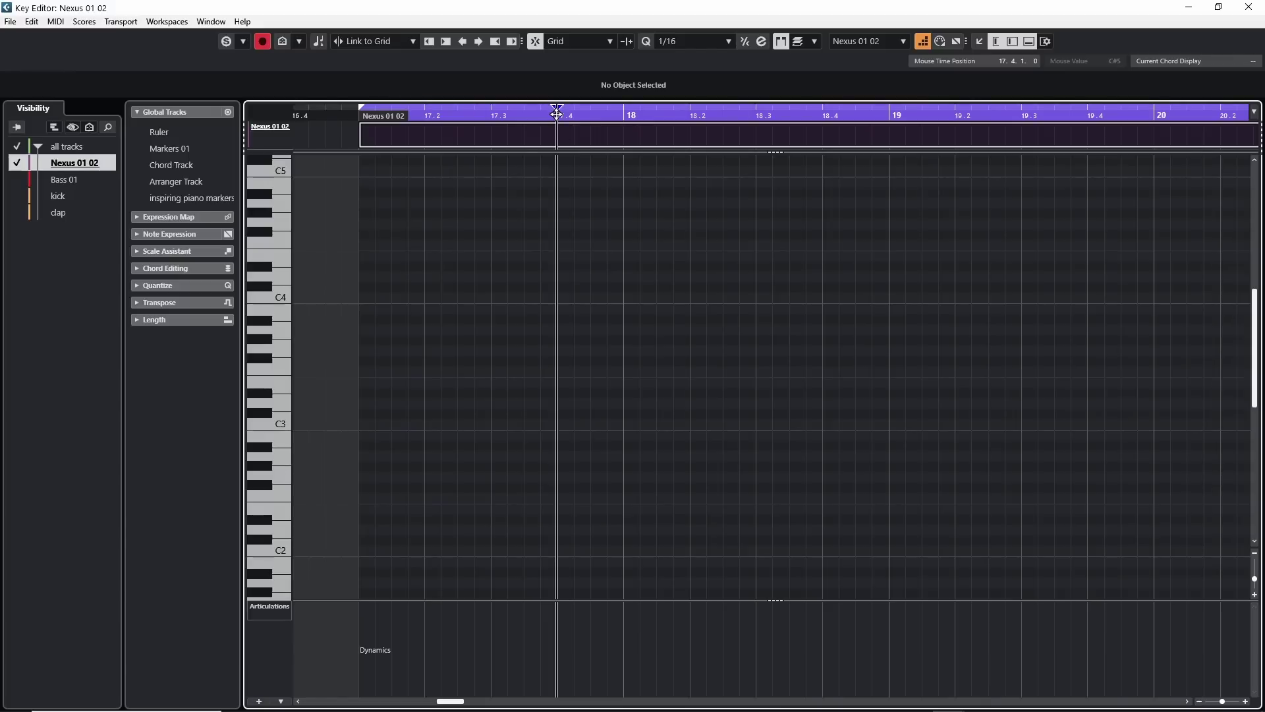
scroll(743, 277, "down", 3)
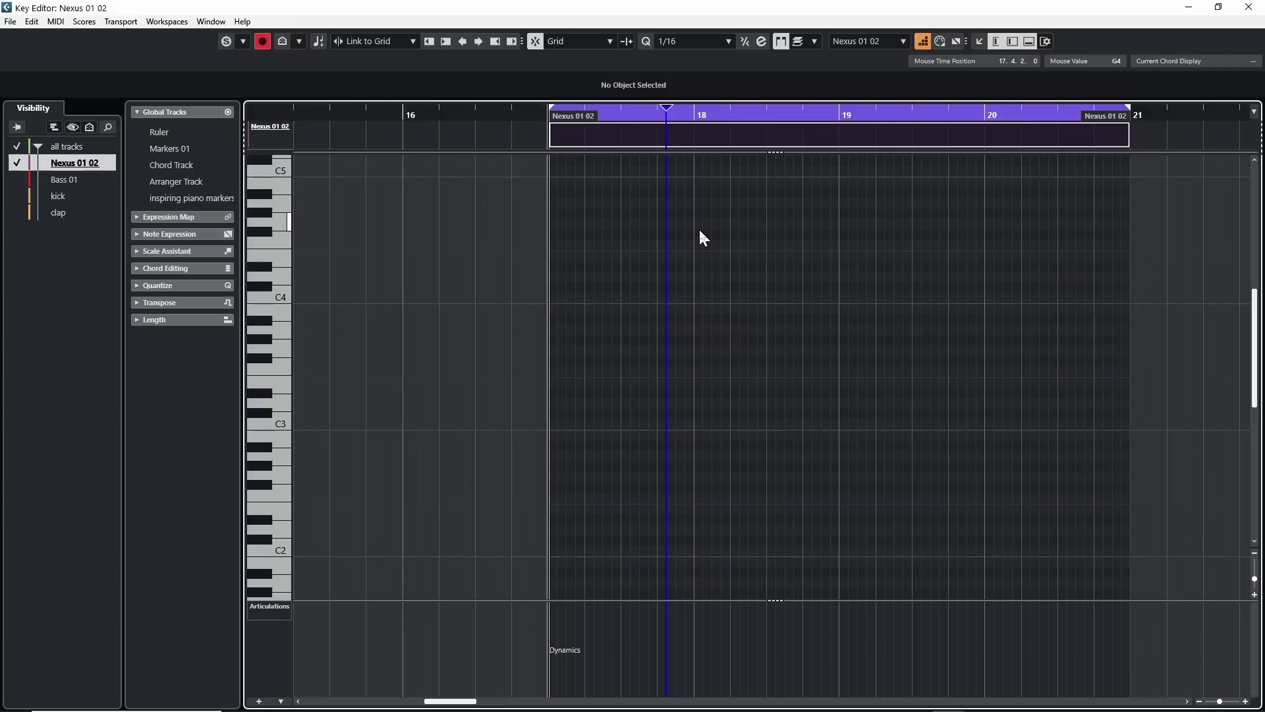
key("KP_Subtract")
key("KP_Subtract")
key("KP_Subtract")
key("KP_Subtract")
key("KP_Subtract")
key("KP_Subtract")
key("KP_Add")
key("KP_Add")
key("KP_Add")
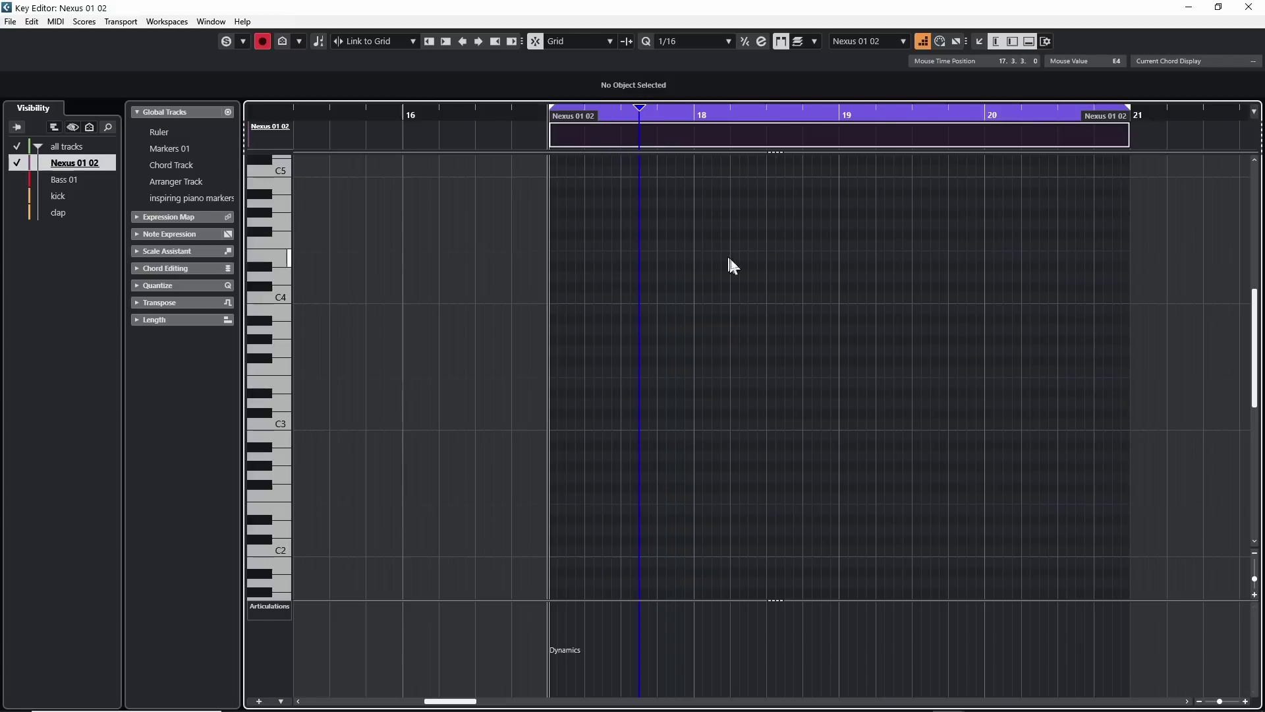
key("Right")
key("Right")
key("Right")
key("Left")
left_click(930, 247)
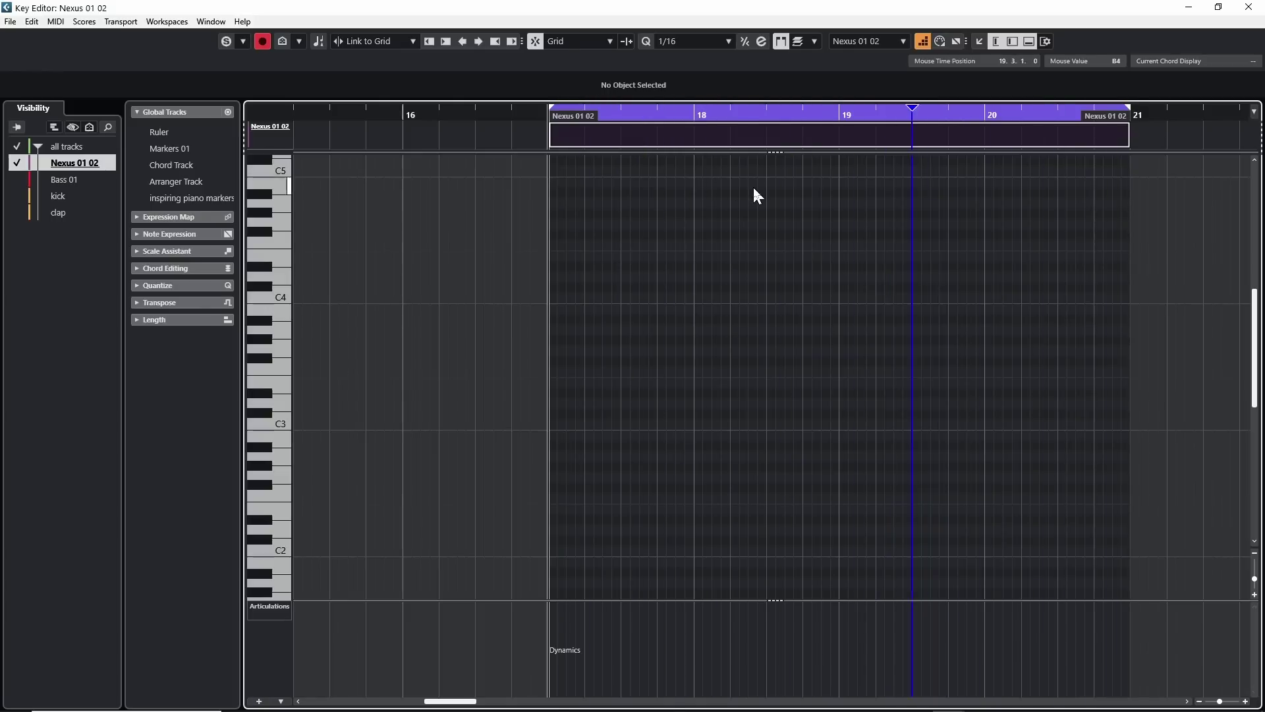
Move the step input position back from bar 19 to 15.4.3, ahead of the part's start
key("Left")
key("Left")
key("Left")
key("Left")
key("Left")
key("Left")
key("Left")
key("Left")
key("Left")
key("Left")
key("Left")
key("Left")
key("Left")
key("Left")
key("Left")
key("Left")
key("Left")
key("Left")
key("Left")
key("Left")
key("slash")
key("Right")
key("Right")
key("Right")
key("Right")
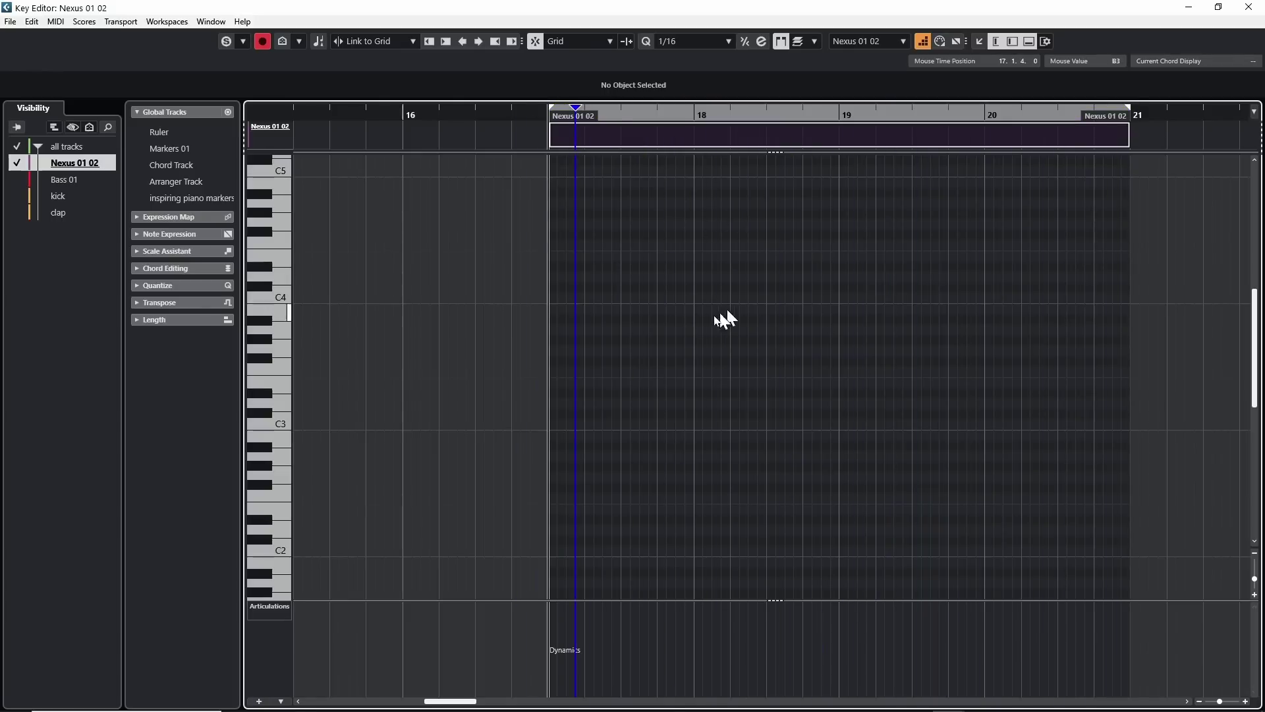
key("Left")
key("Left")
key("Left")
key("Left")
key("Left")
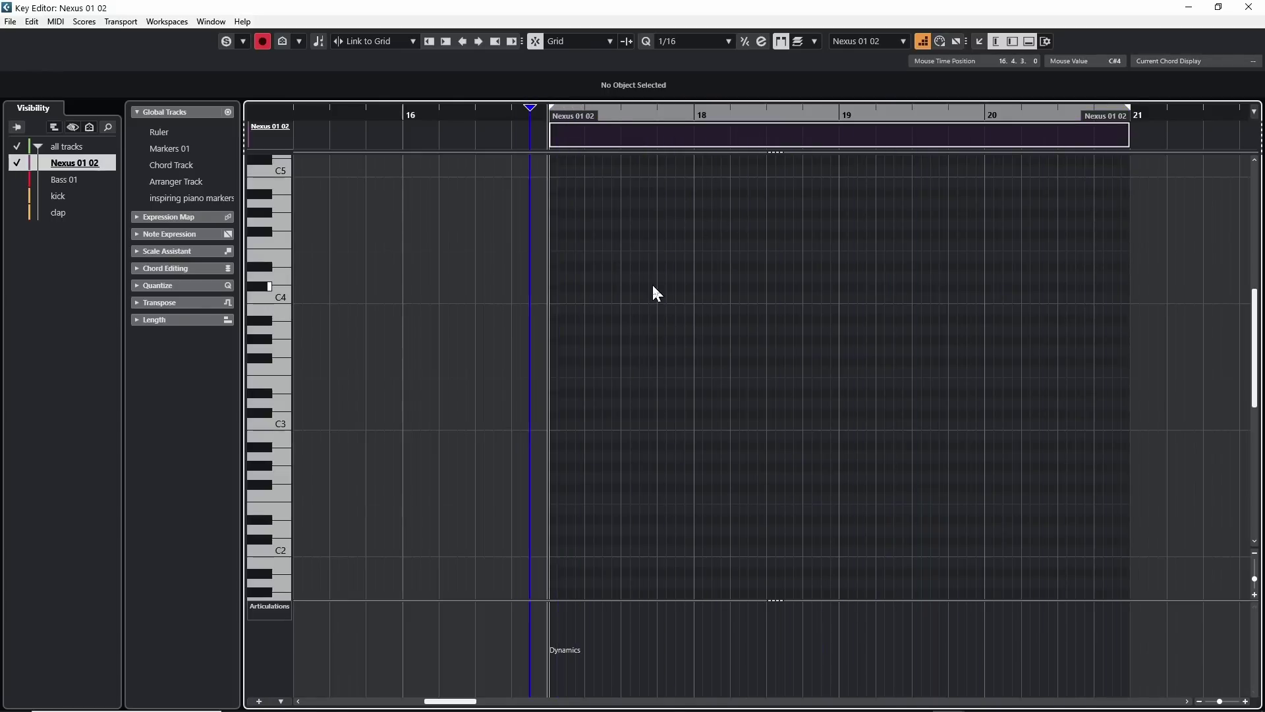
key("Left")
key("Left")
key("Left")
key("Left")
key("Left")
key("Left")
key("Left")
key("Left")
key("Left")
key("Left")
key("Left")
key("Left")
key("Left")
key("Left")
key("Left")
key("Left")
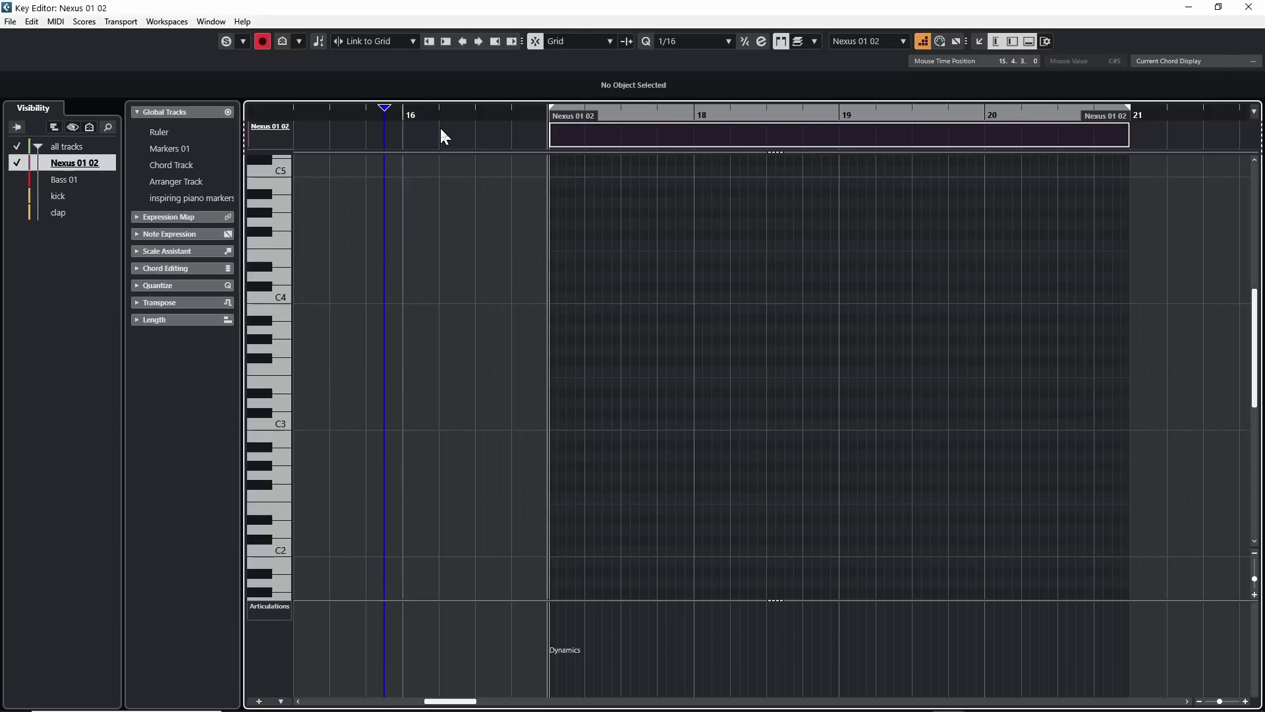
Bring the step input position forward to the part's start at 17.1.1
key("Left")
key("Right")
key("Right")
key("Right")
key("Right")
key("Right")
key("Right")
key("Right")
key("Right")
key("Right")
key("Right")
key("Right")
key("Right")
key("Right")
key("slash")
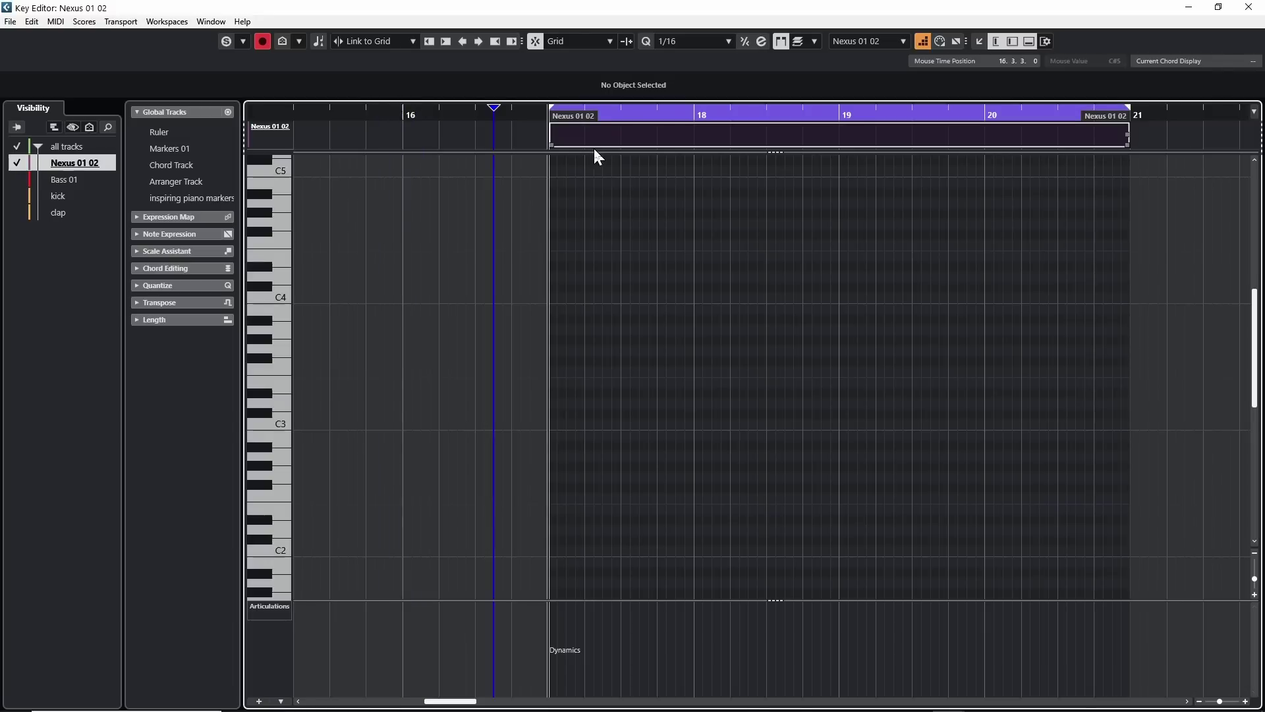
key("Right")
key("Right")
key("Right")
key("Right")
key("Right")
key("Right")
key("Right")
key("Right")
key("Right")
key("Right")
key("Right")
key("Right")
key("Right")
key("Right")
key("Right")
key("Right")
key("Right")
key("Right")
key("Left")
key("Left")
key("Left")
key("Left")
key("Left")
key("Left")
key("Left")
key("Left")
key("Left")
key("Left")
key("Left")
key("Left")
key("Left")
key("Left")
key("Left")
key("Left")
key("Right")
key("Right")
key("Right")
key("Right")
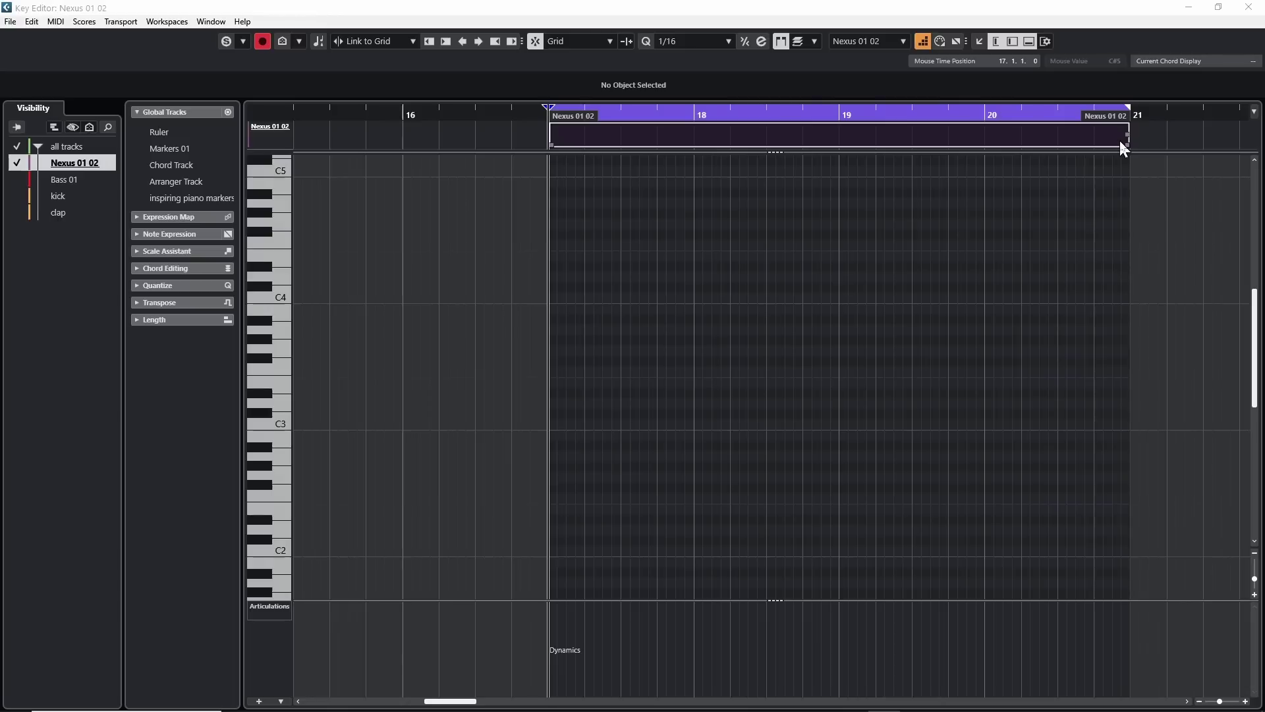
Show the Length Quantize control in the Key Editor and set it to Quantize Link
right_click(1089, 36)
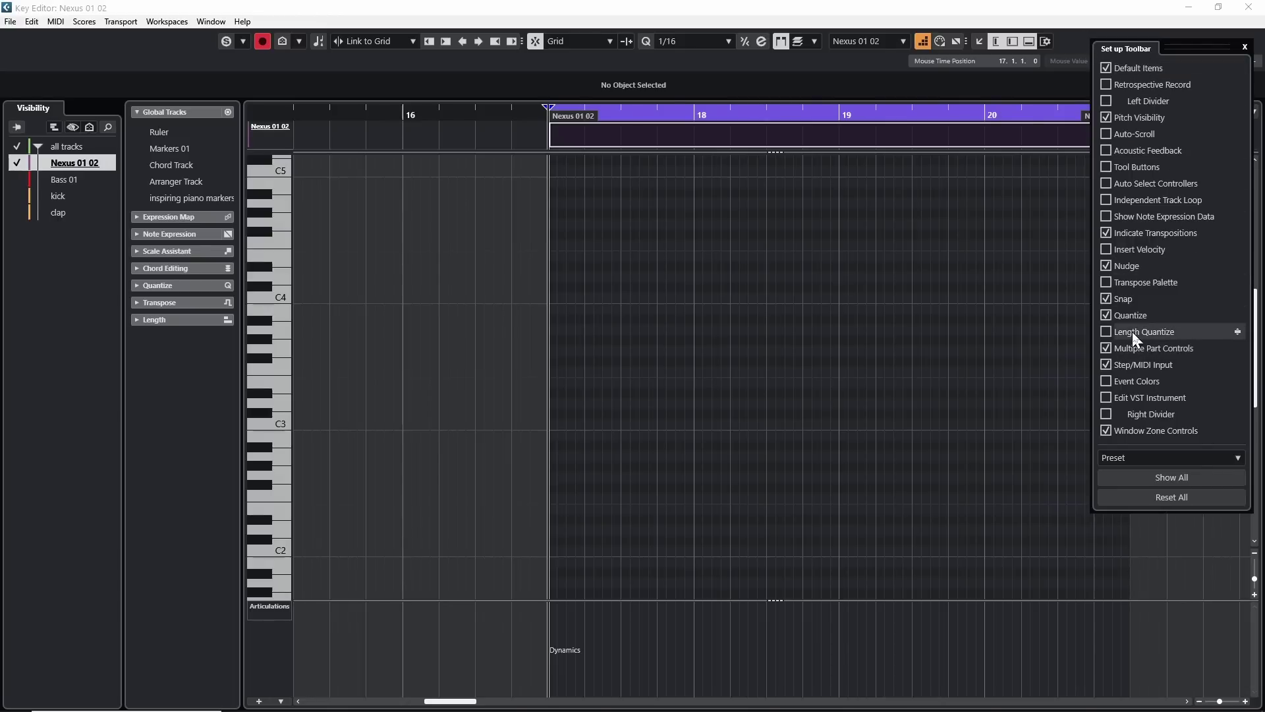
left_click(1106, 331)
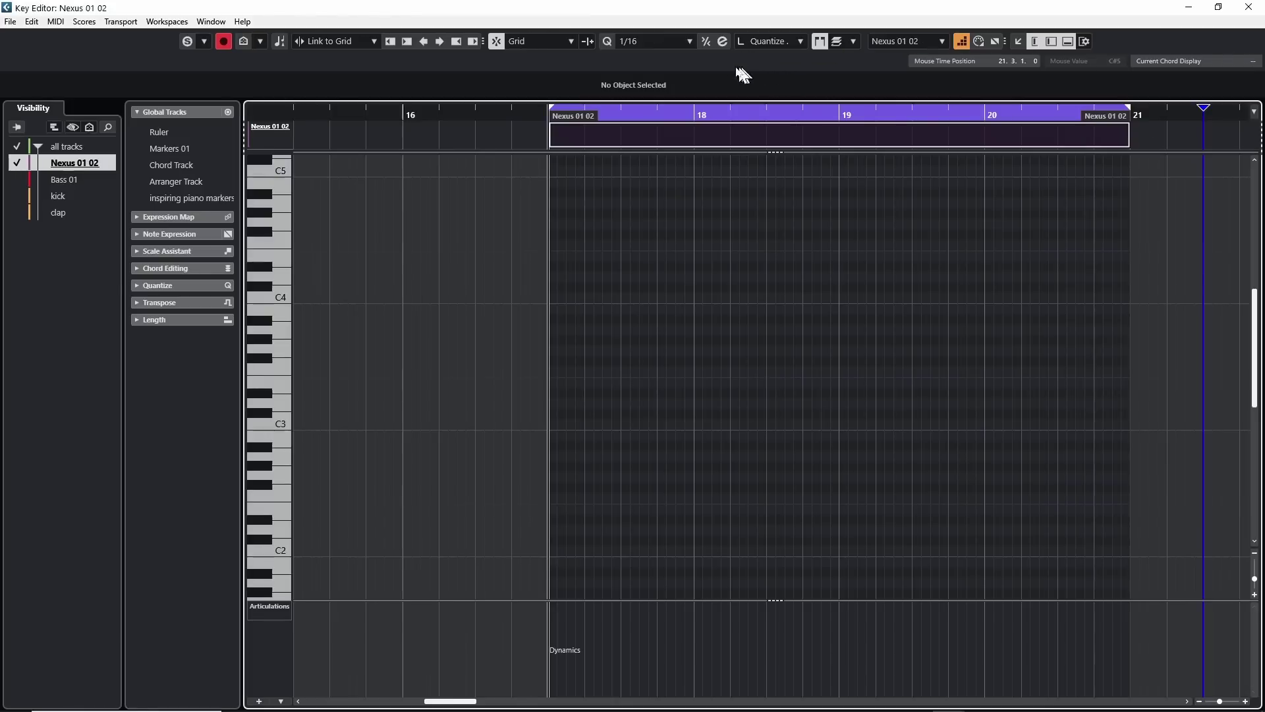
left_click(776, 44)
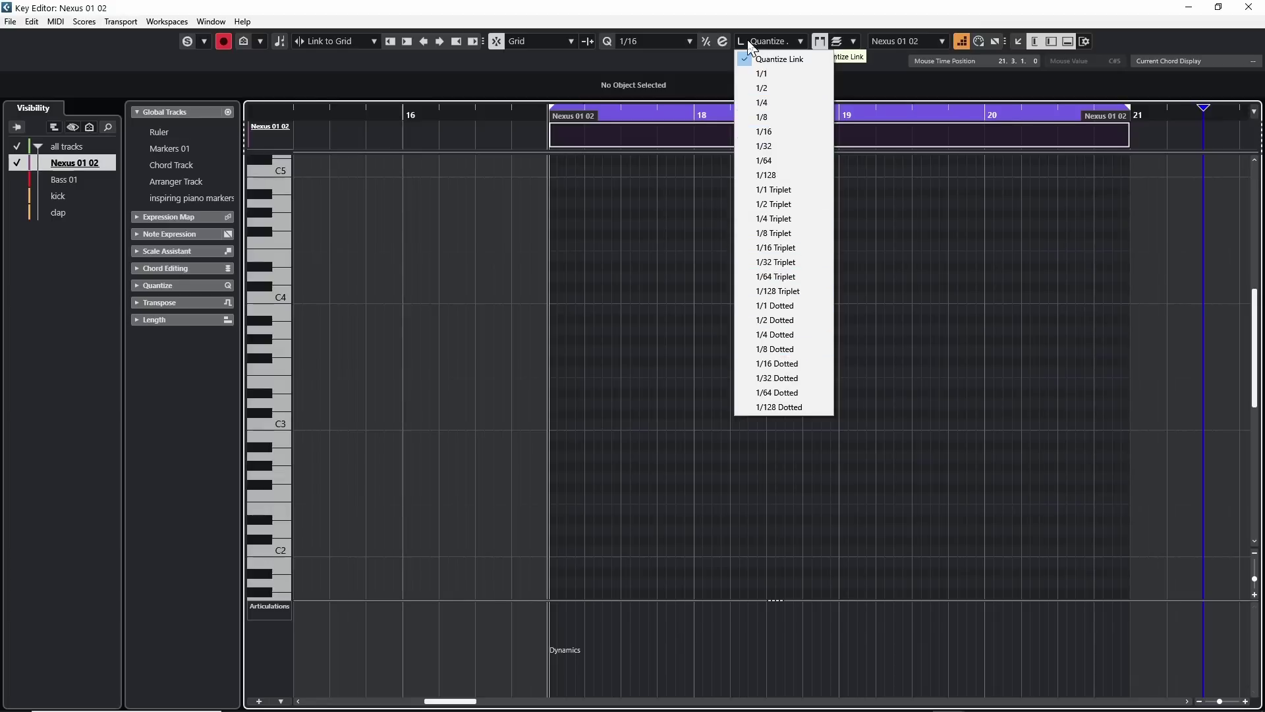
left_click(776, 60)
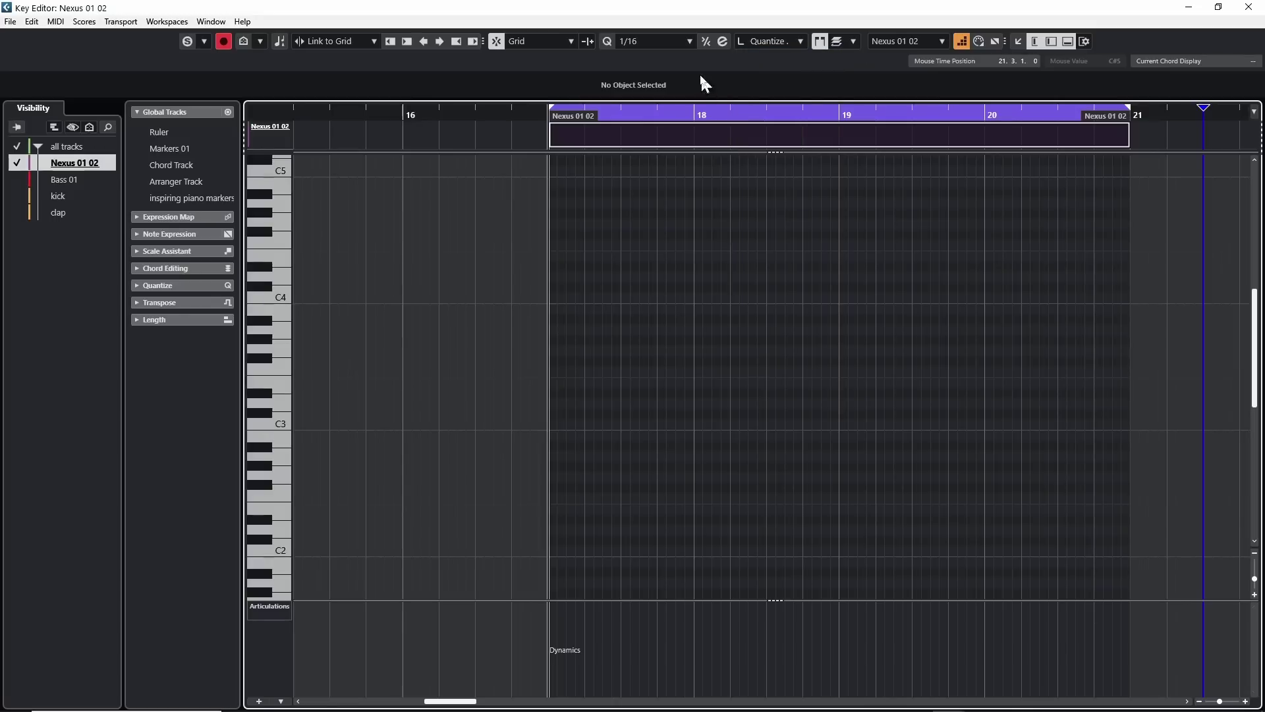
Check the available quantize presets and the length quantize options
left_click(651, 41)
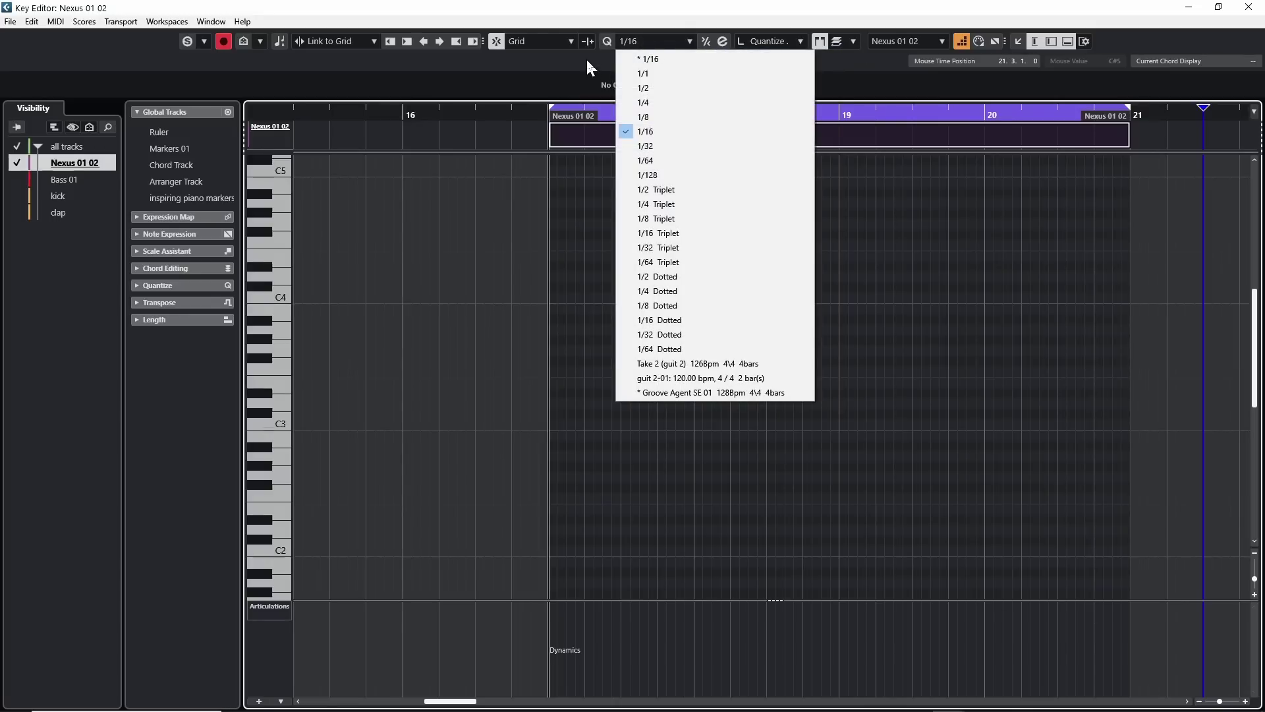
left_click(859, 77)
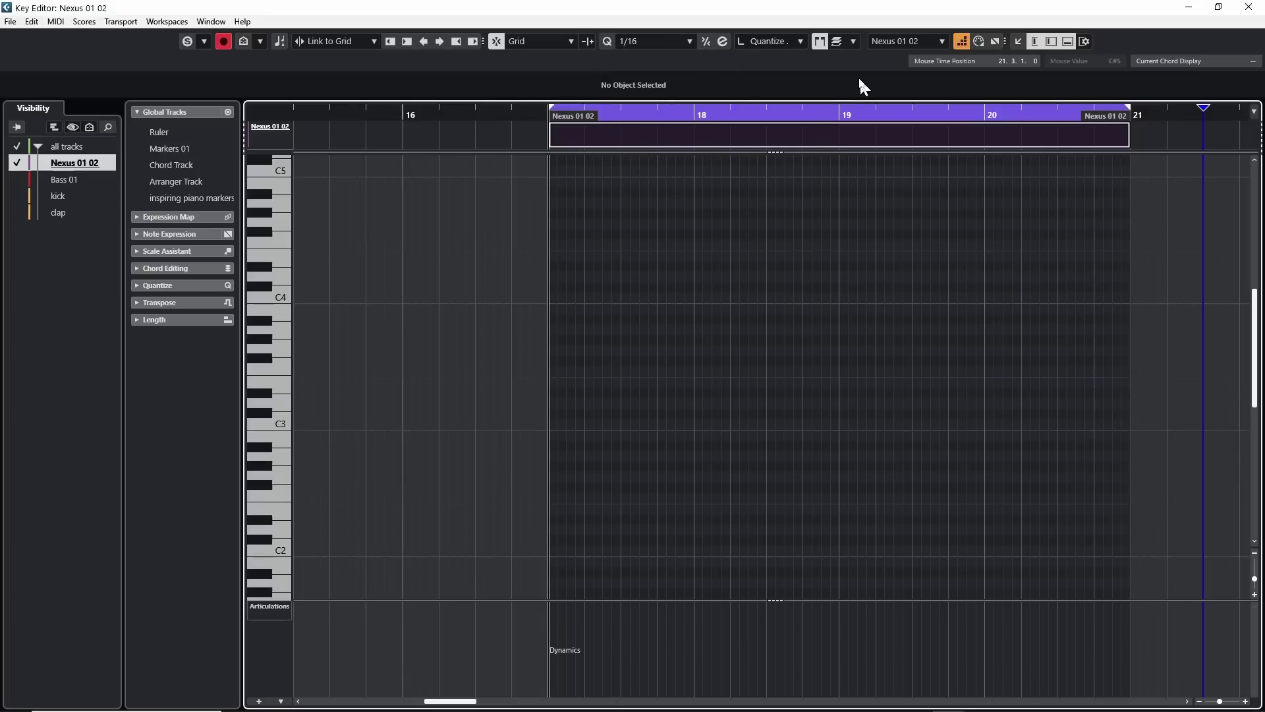
left_click(769, 42)
left_click(652, 58)
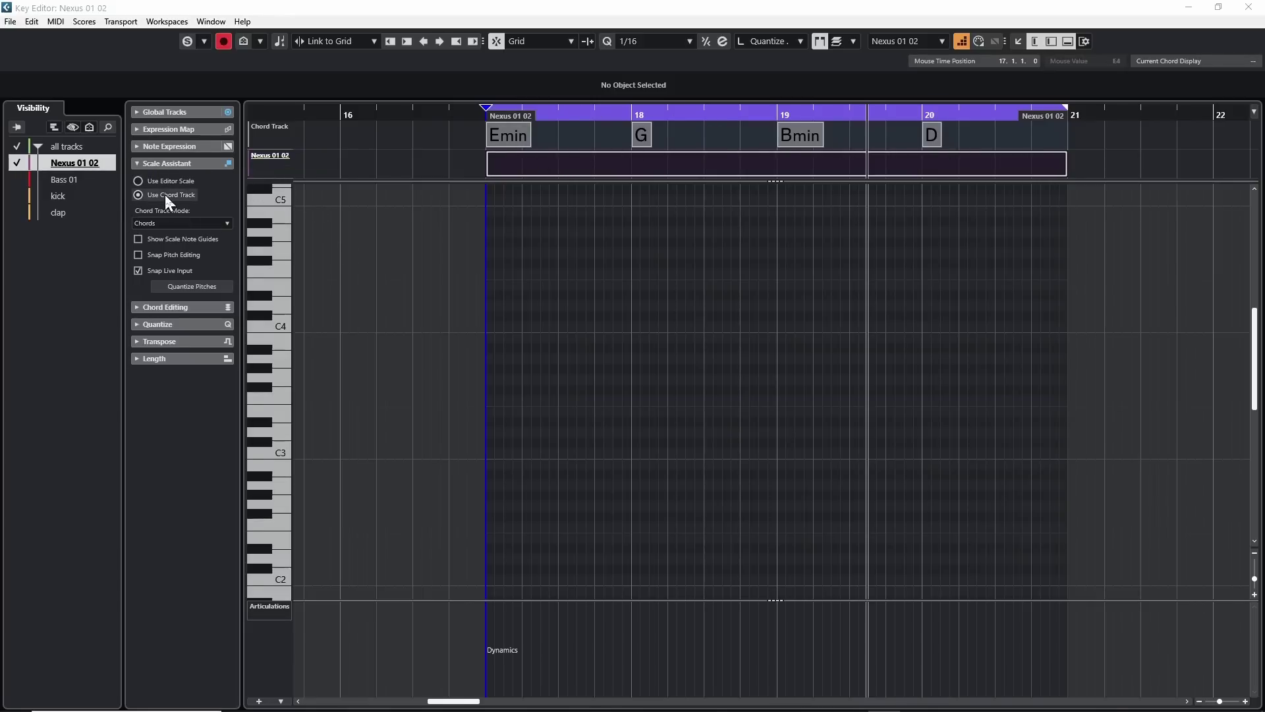
Set the Scale Assistant's Chord Track Mode to Chords and turn off Snap Live Input
left_click(203, 225)
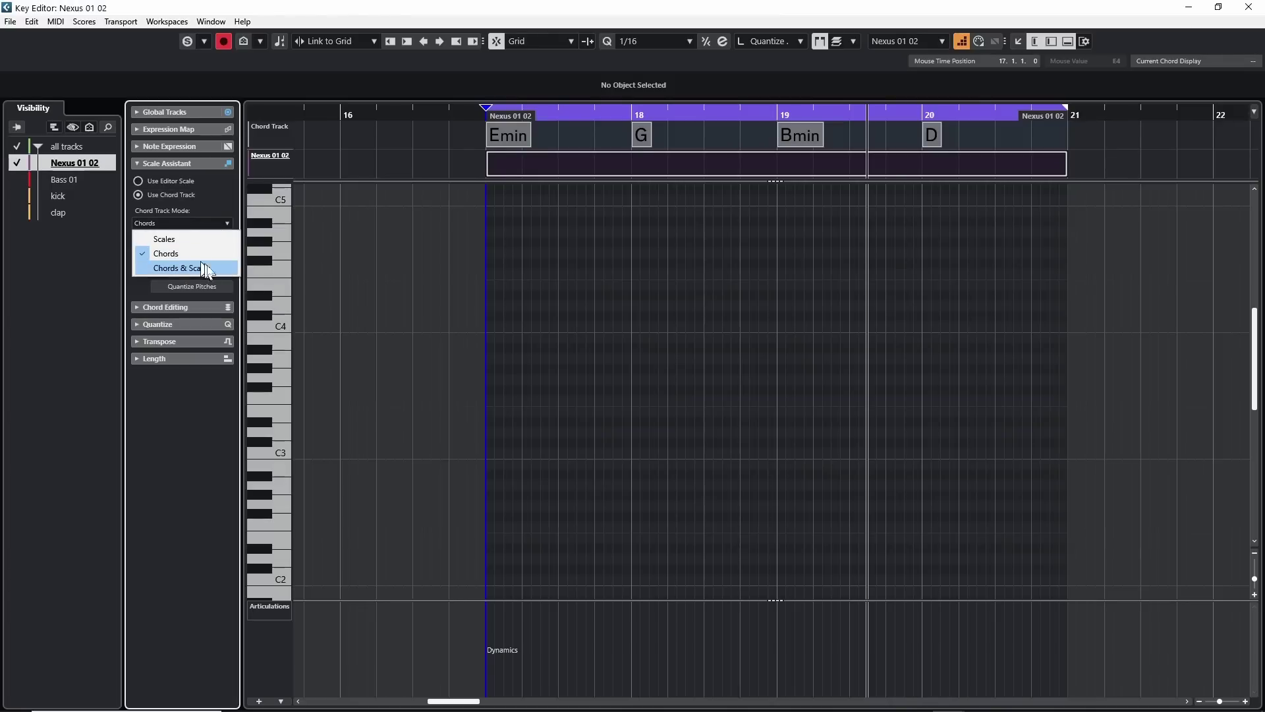
left_click(176, 253)
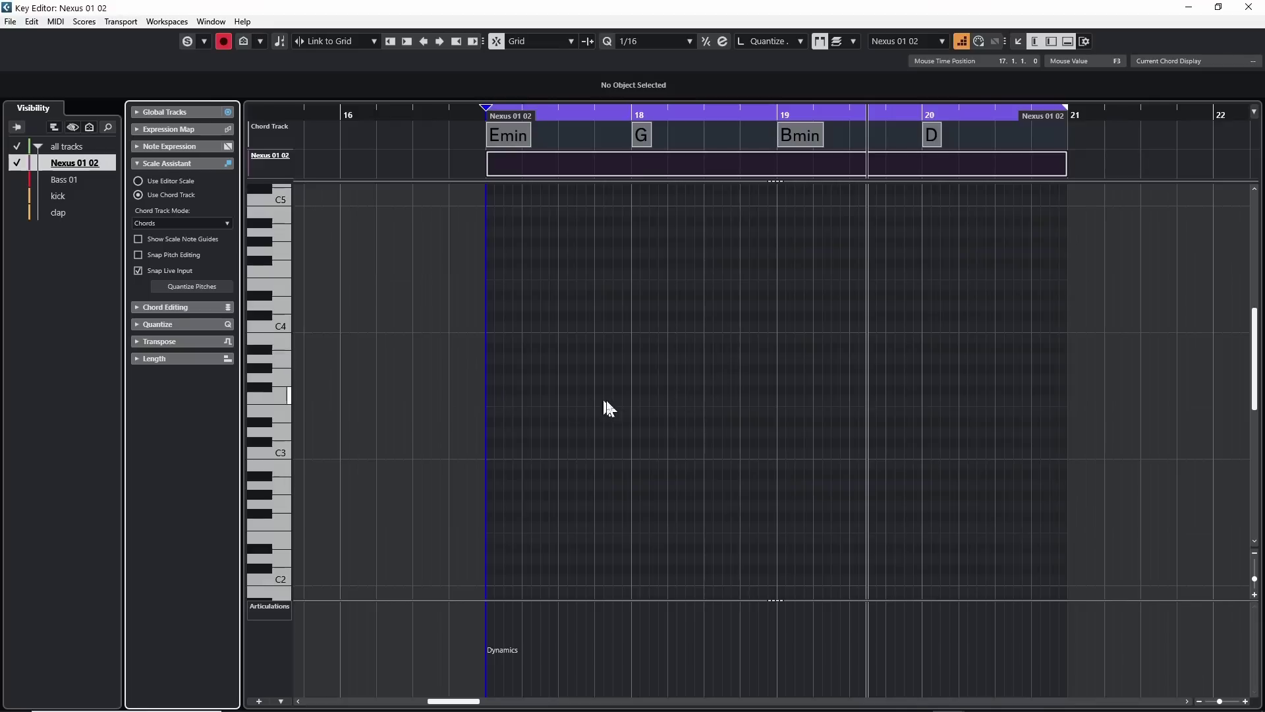
left_click(139, 270)
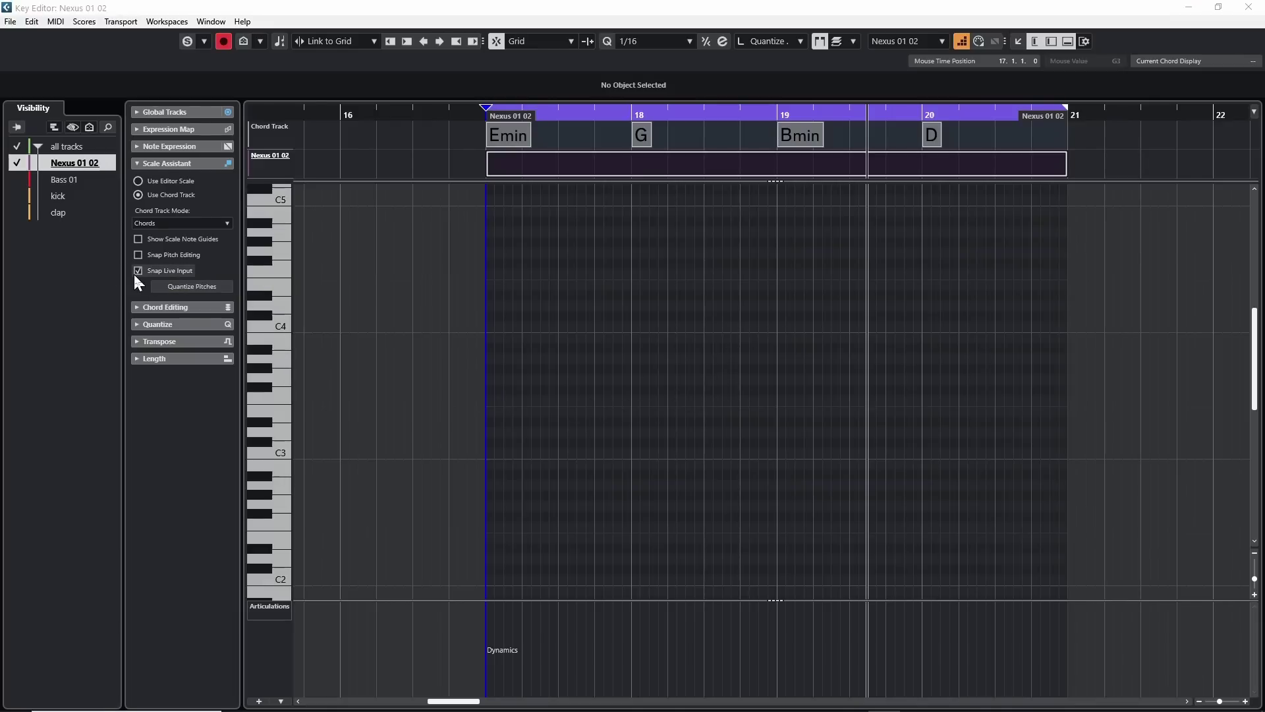
left_click(136, 271)
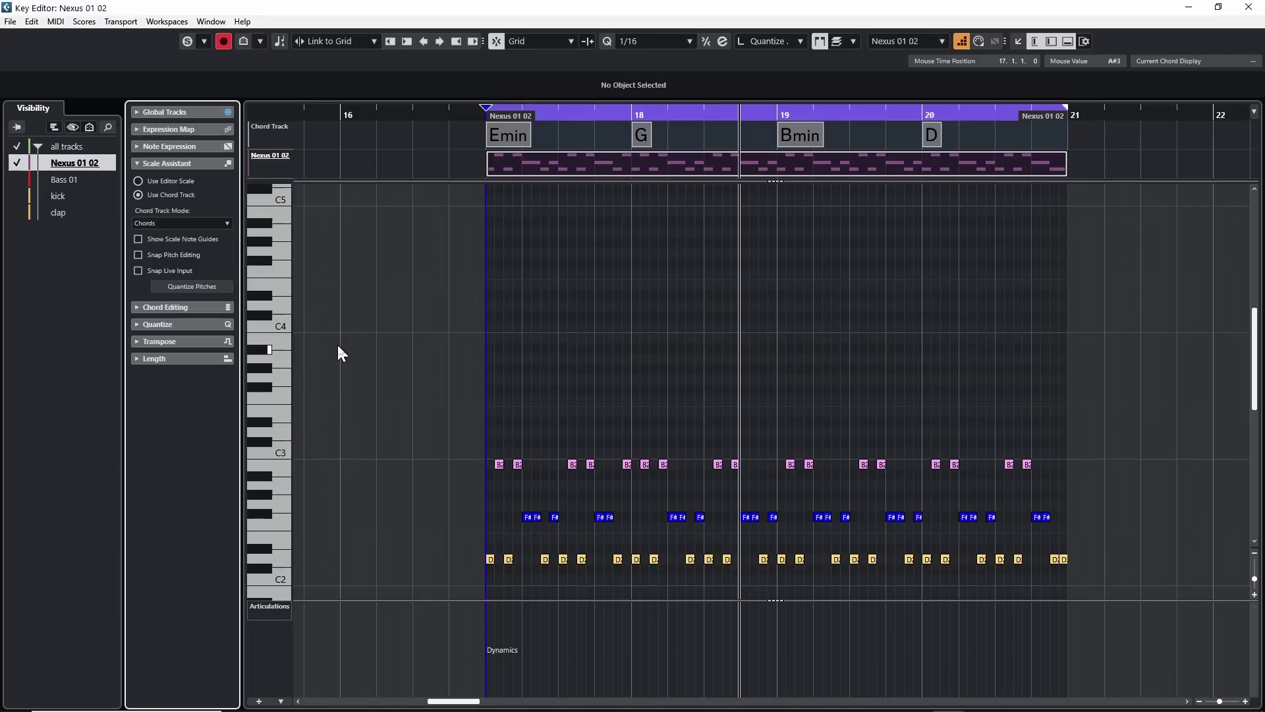
Undo the notes entered in the part and turn on Snap Live Input in the Scale Assistant
key("ctrl+z")
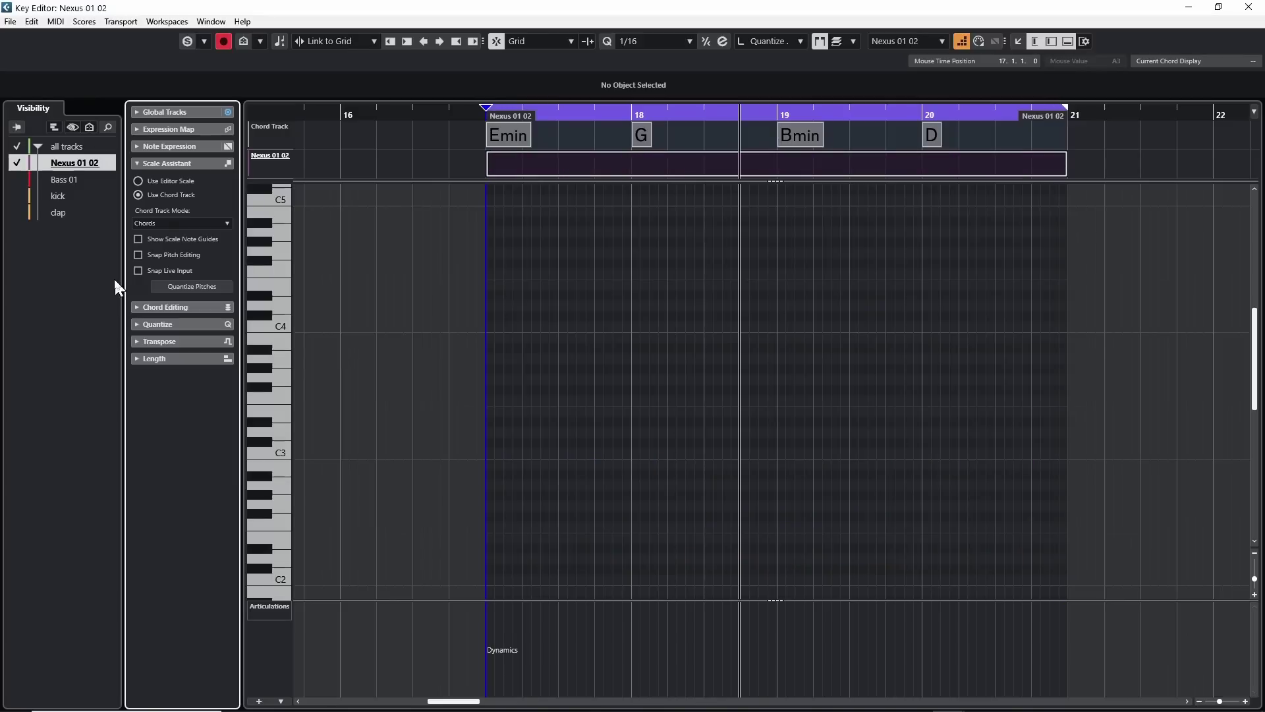
left_click(137, 270)
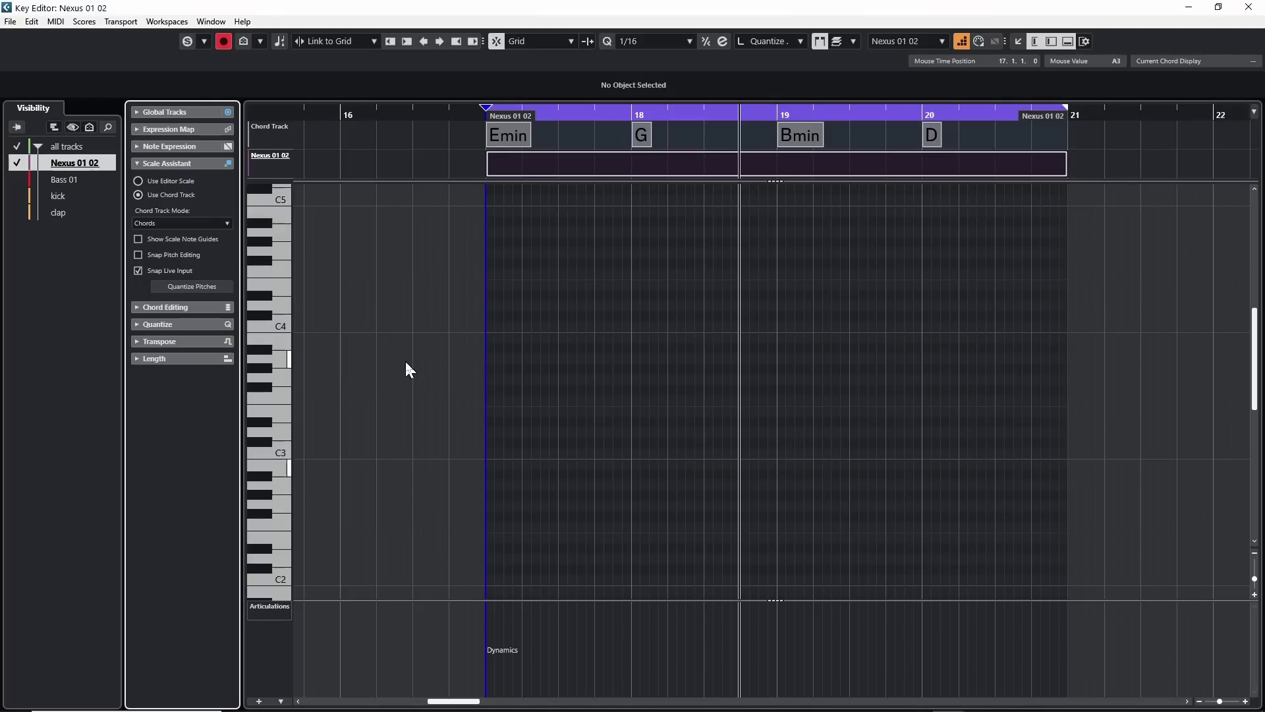
Fill bars 17 to 20 with 1/16 notes snapped to the chord track and play them back
key("KP_Multiply")
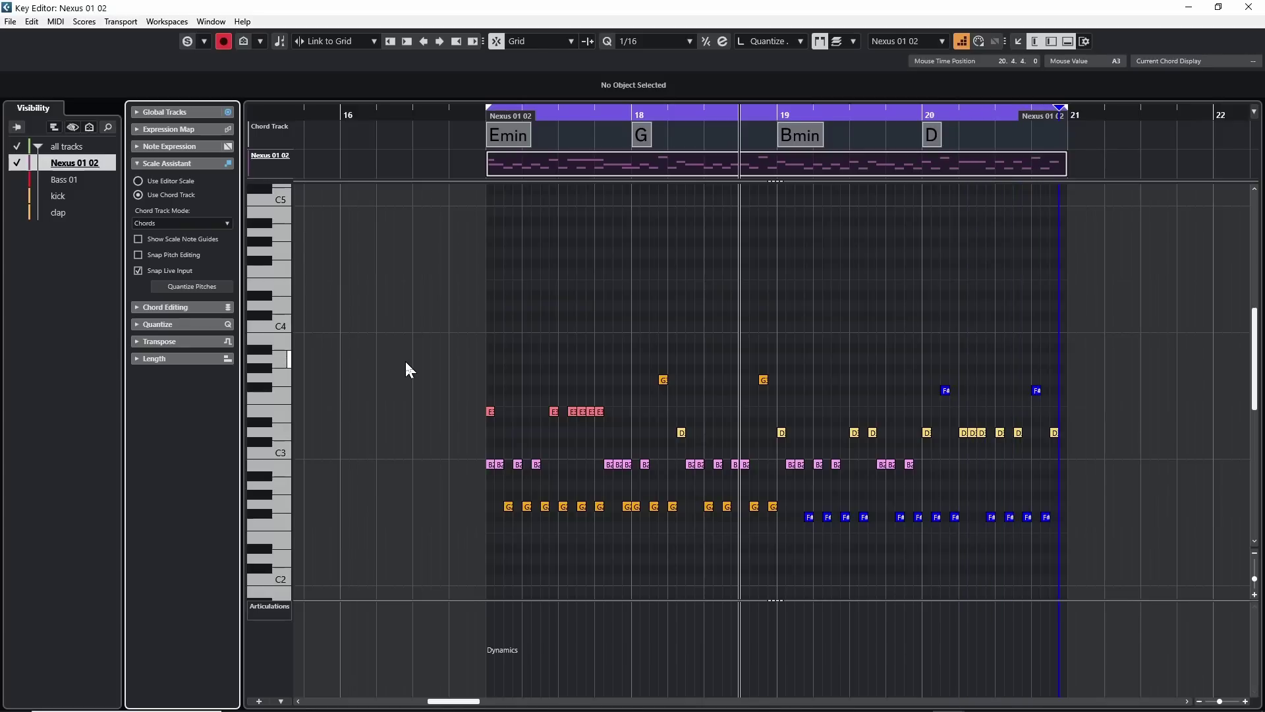
key("space")
key("space")
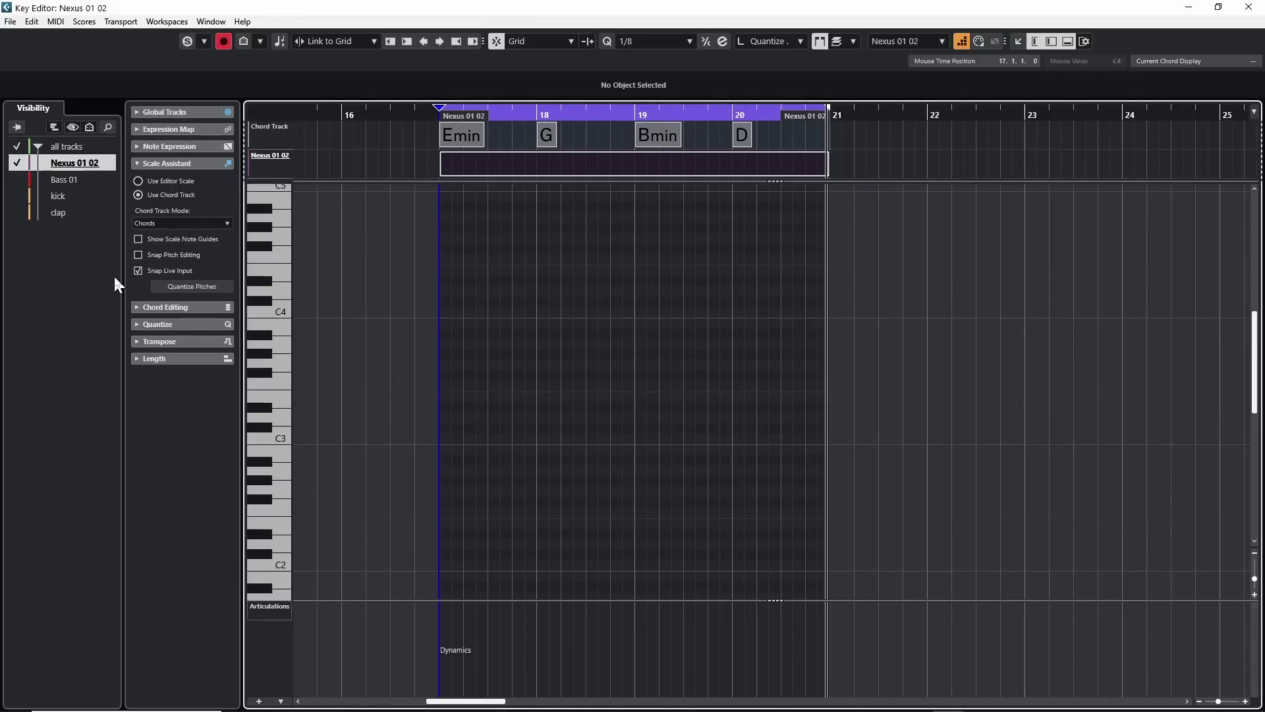
Set the length quantize to 1/32 for step-entering short notes on the 1/8 grid
key("KP_Multiply")
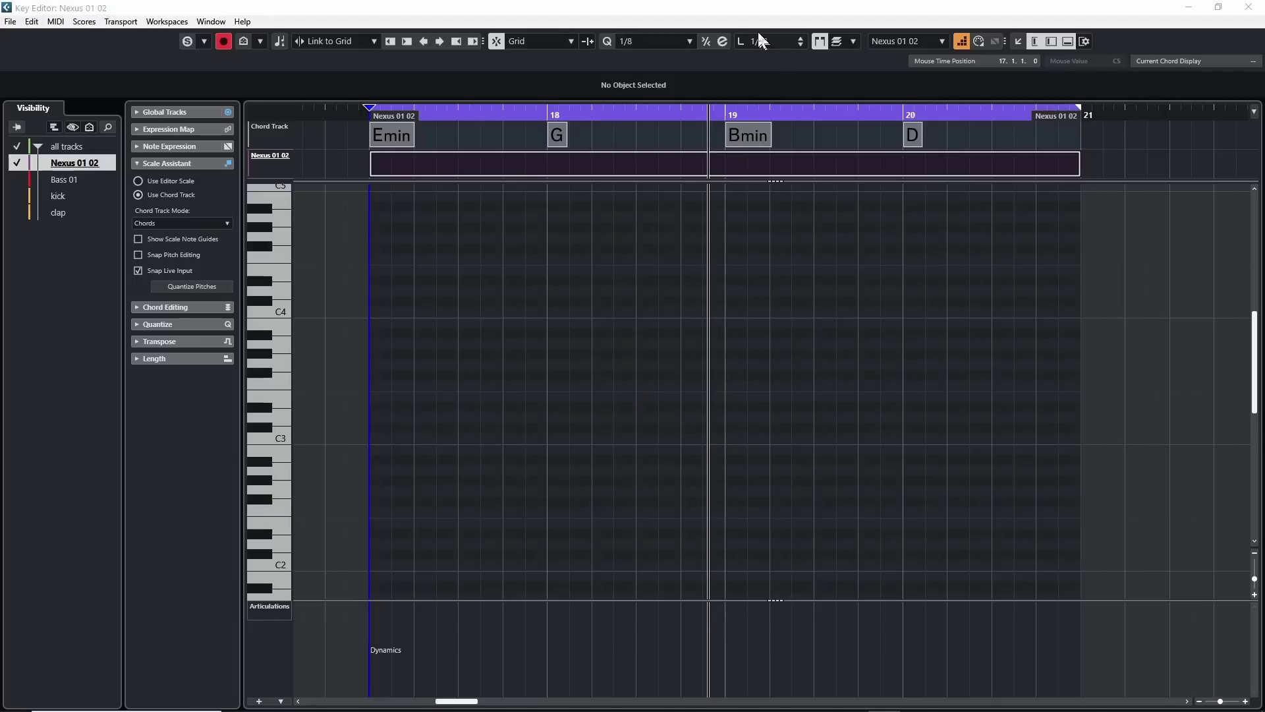
left_click(764, 41)
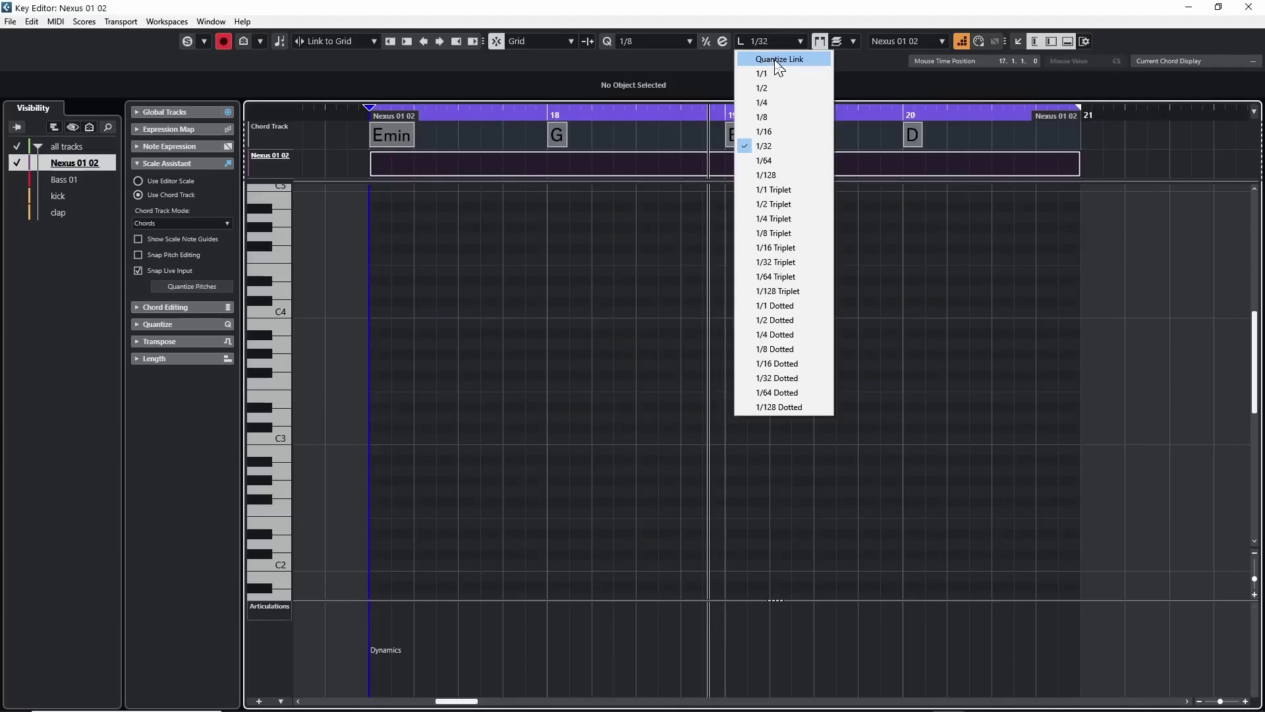
left_click(776, 150)
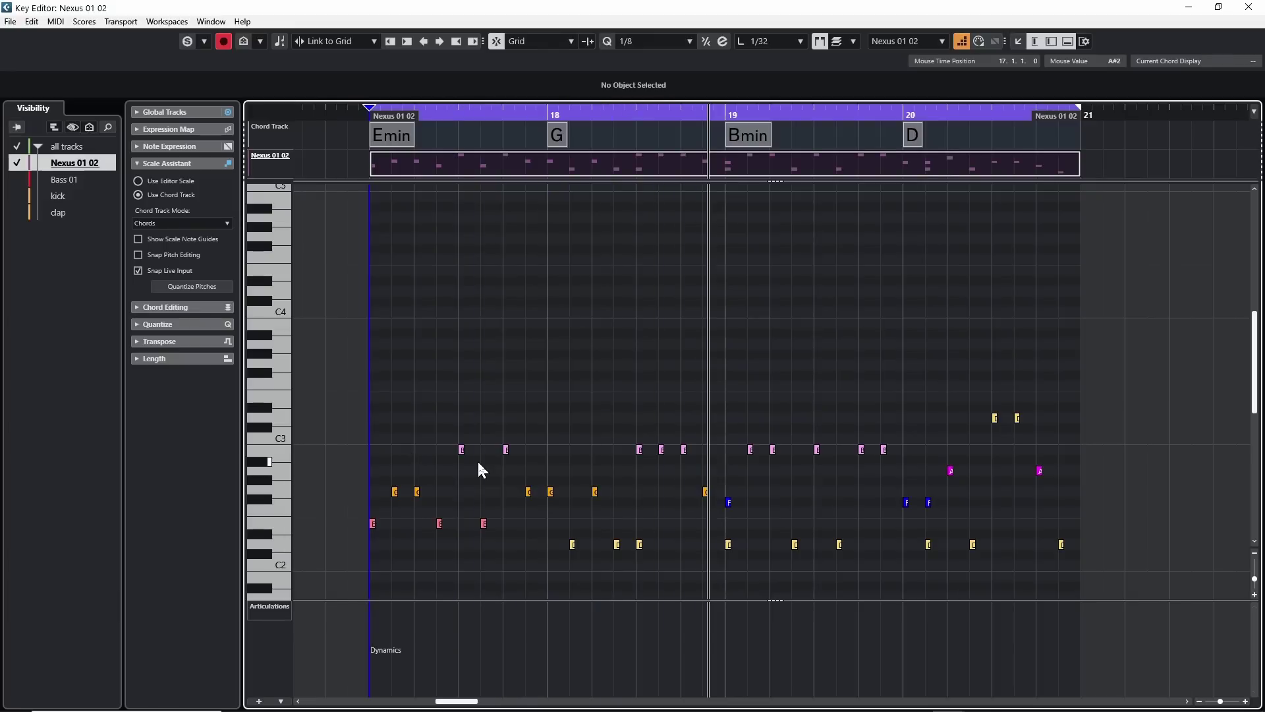
Finish step-entering the 1/32 notes through bar 20 and return the project cursor to the part's start
scroll(489, 467, "up", 4)
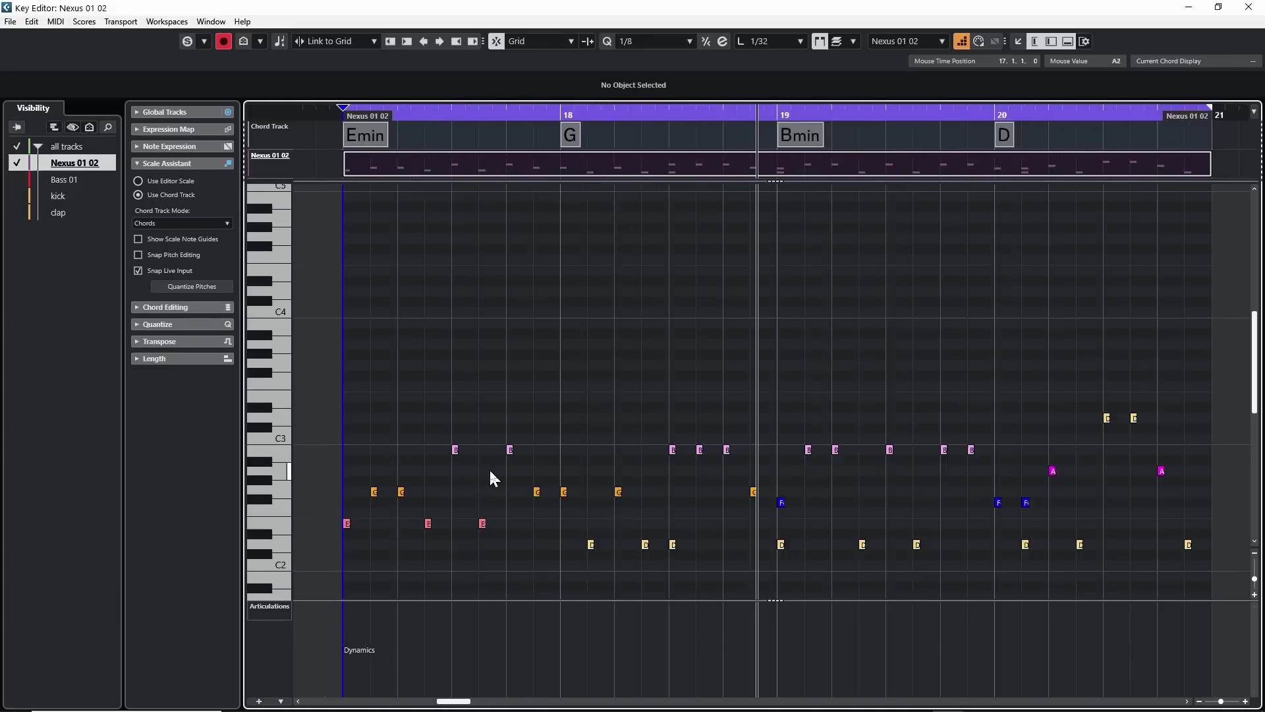
scroll(489, 468, "up", 2)
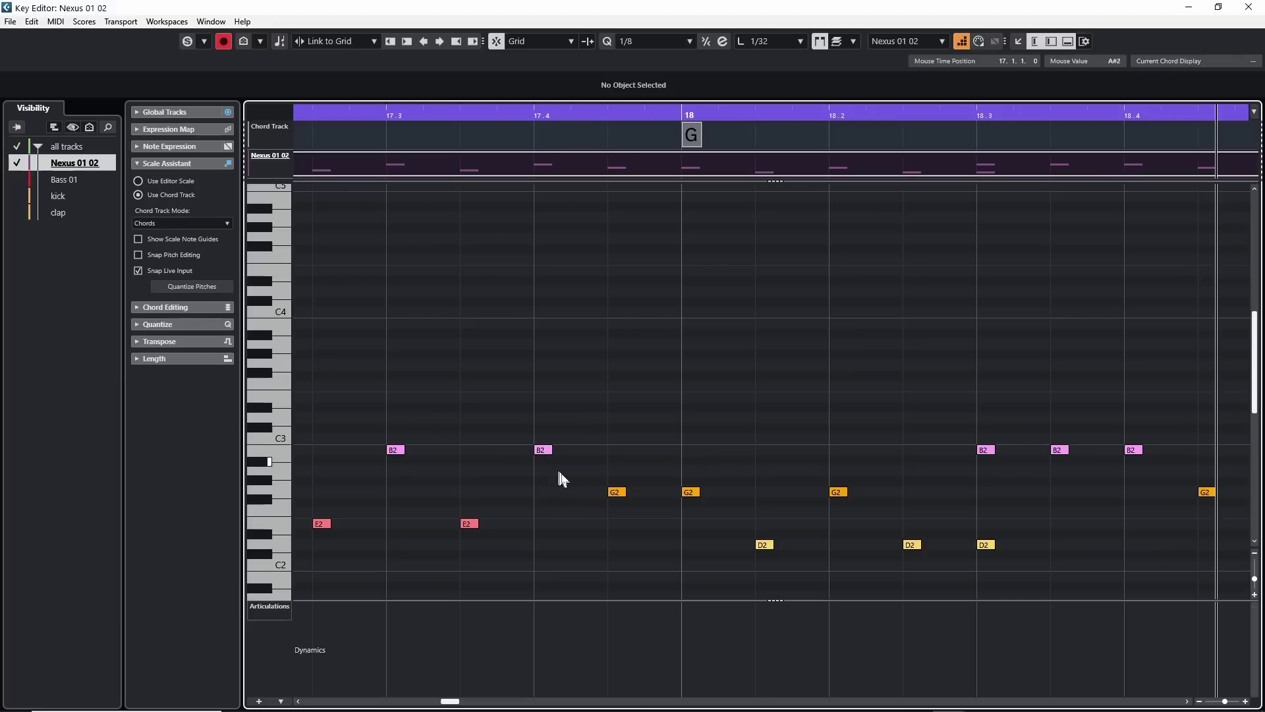
scroll(594, 496, "down", 4)
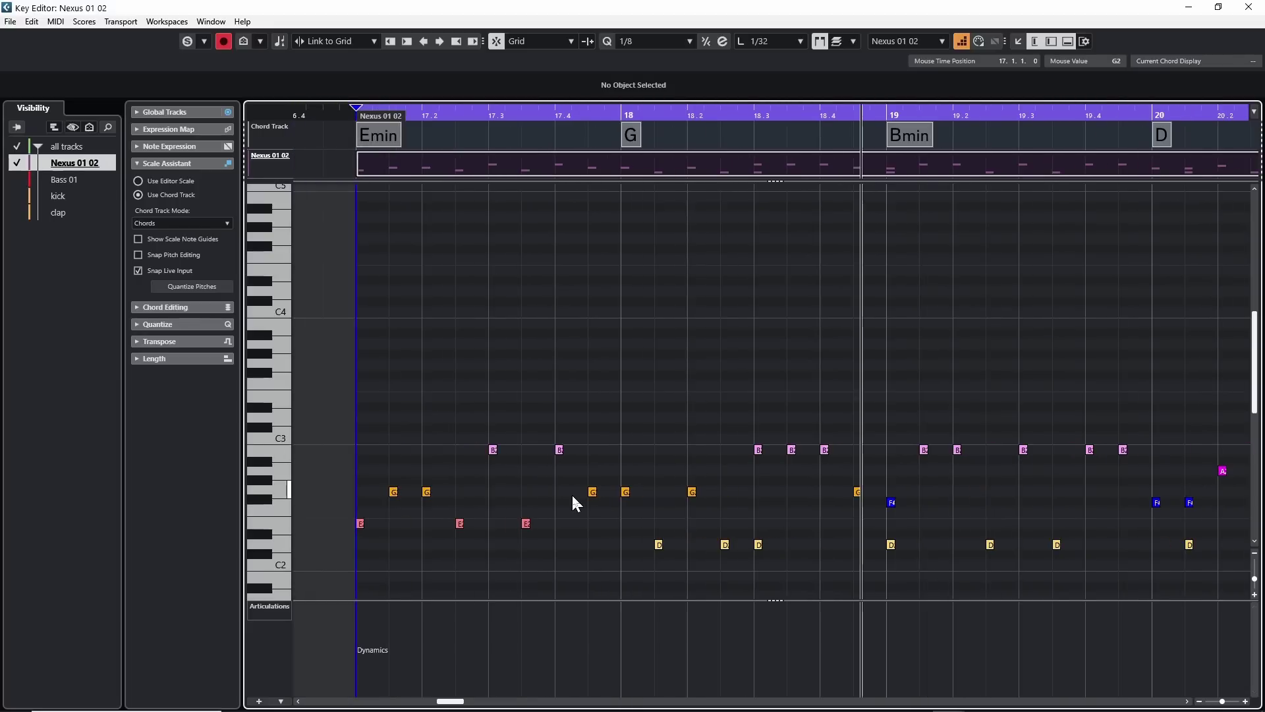
key("KP_1")
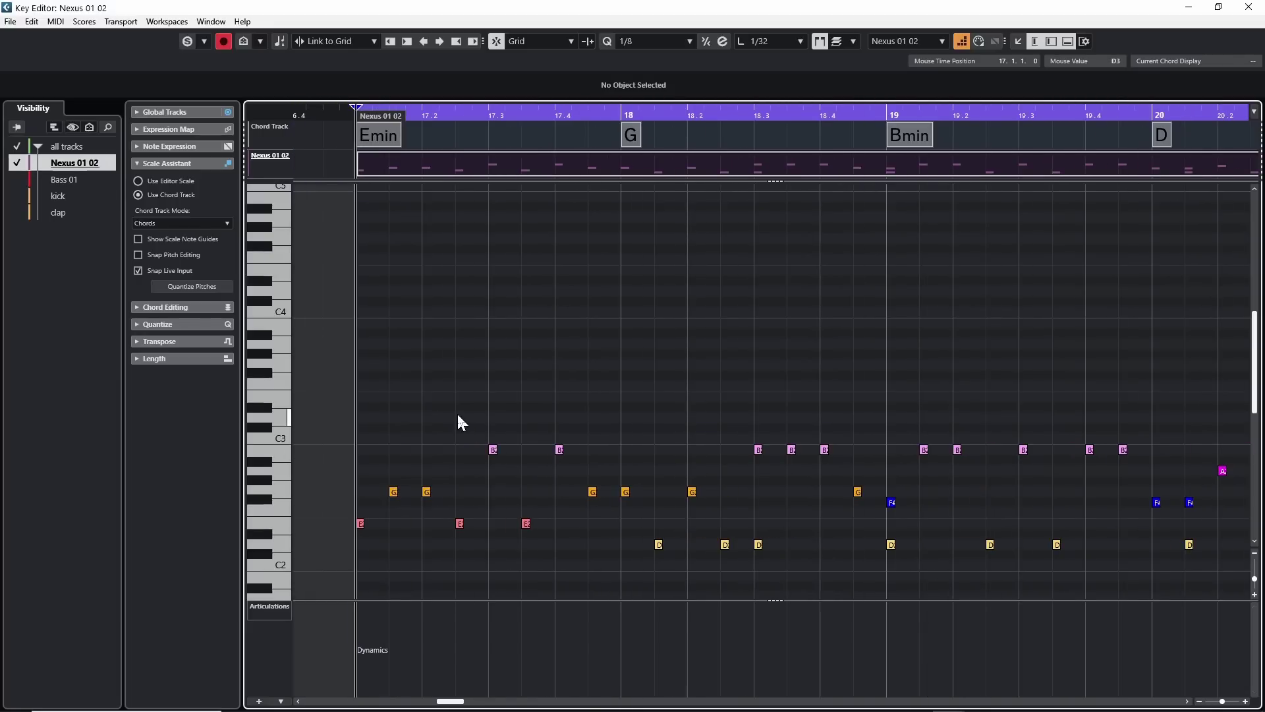
Play back the step-entered 1/32 notes in bars 17 to 20 and stop the playback
key("space")
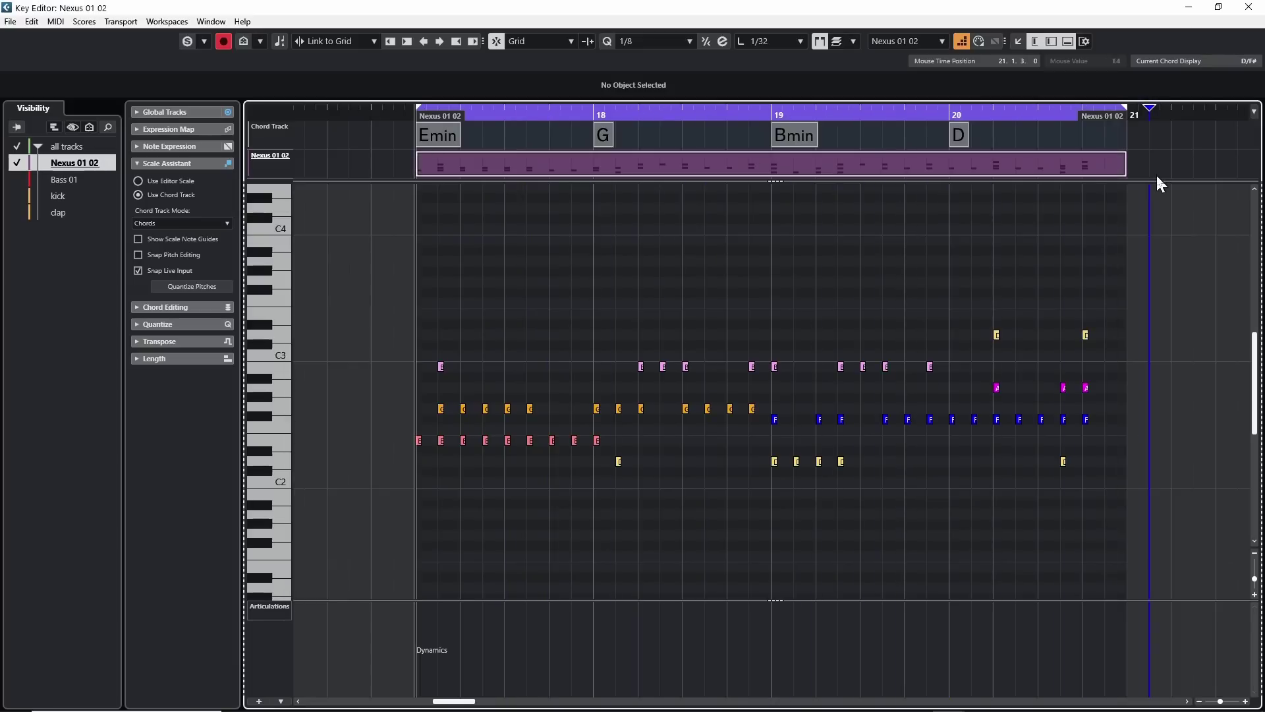
key("space")
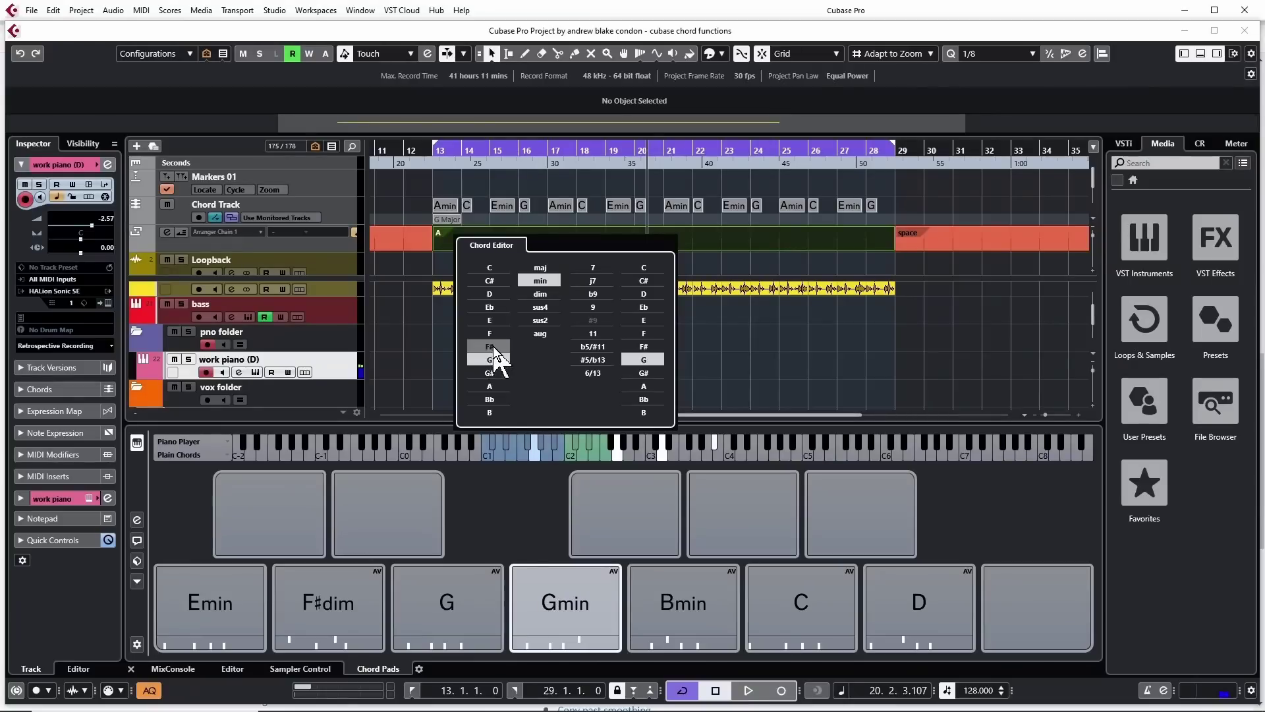
left_click(491, 346)
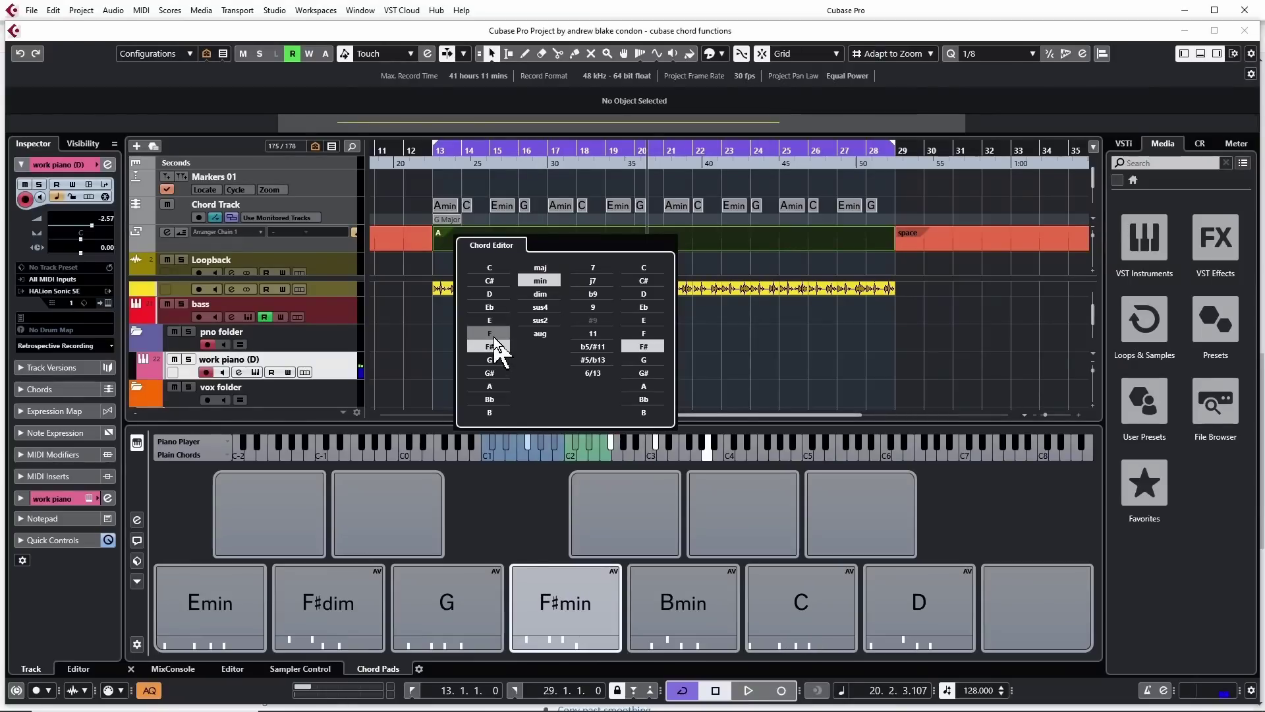
left_click(493, 334)
left_click(493, 361)
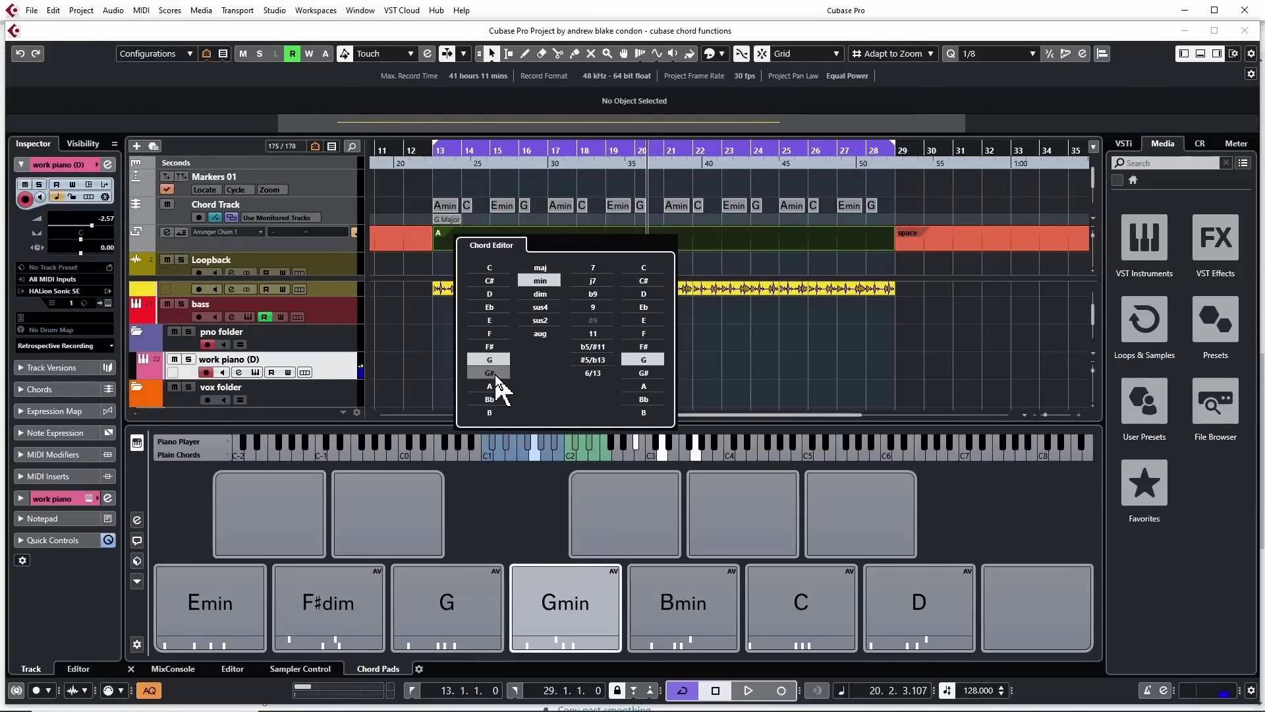
left_click(495, 374)
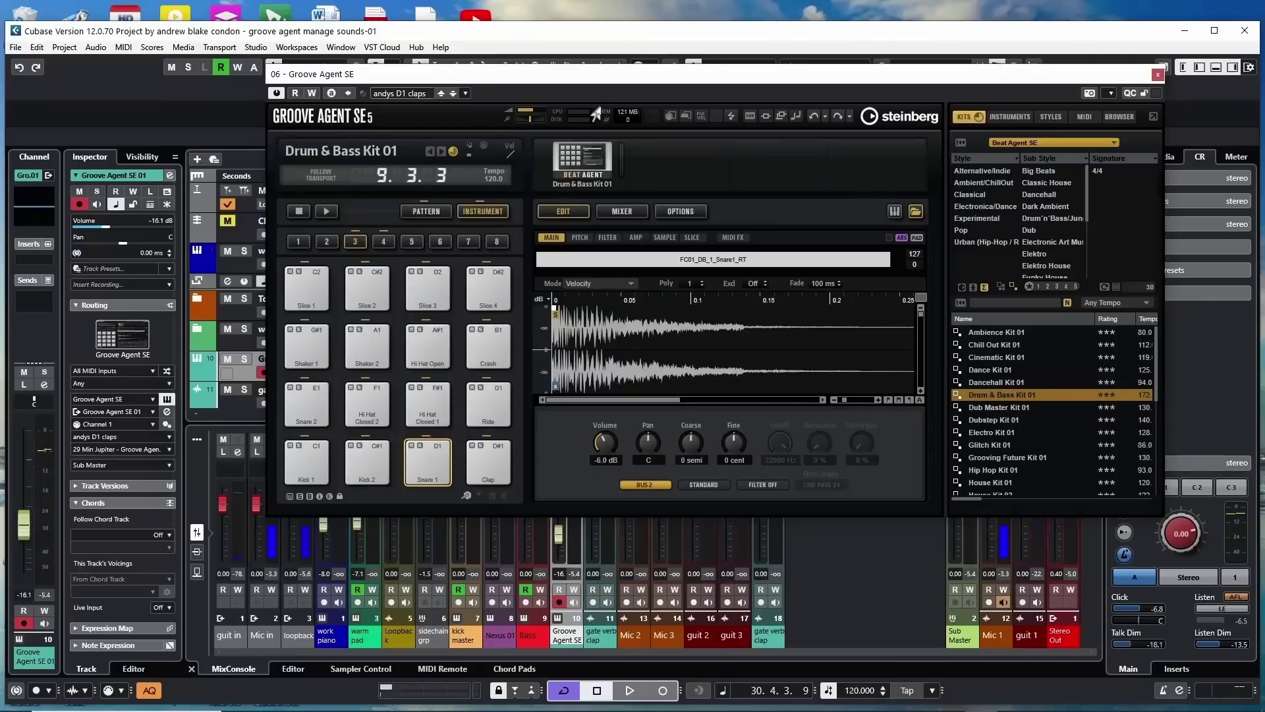
left_click_drag(576, 89, 484, 84)
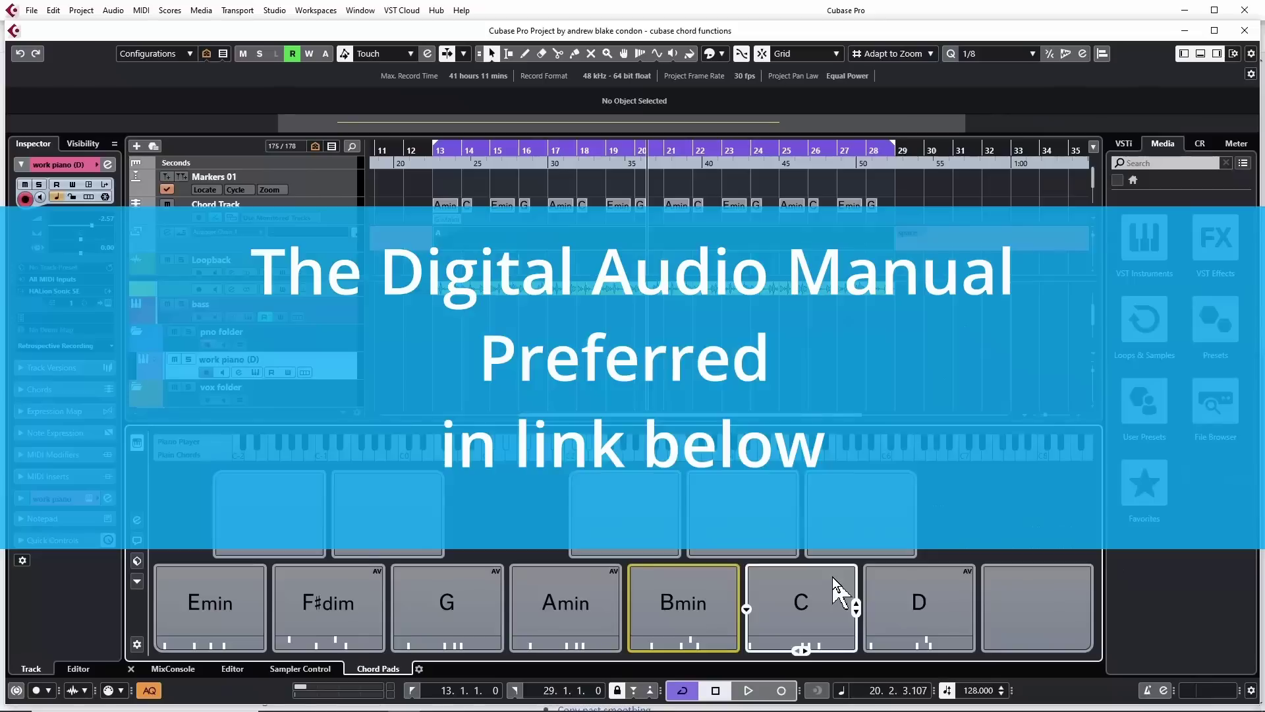
right_click(833, 585)
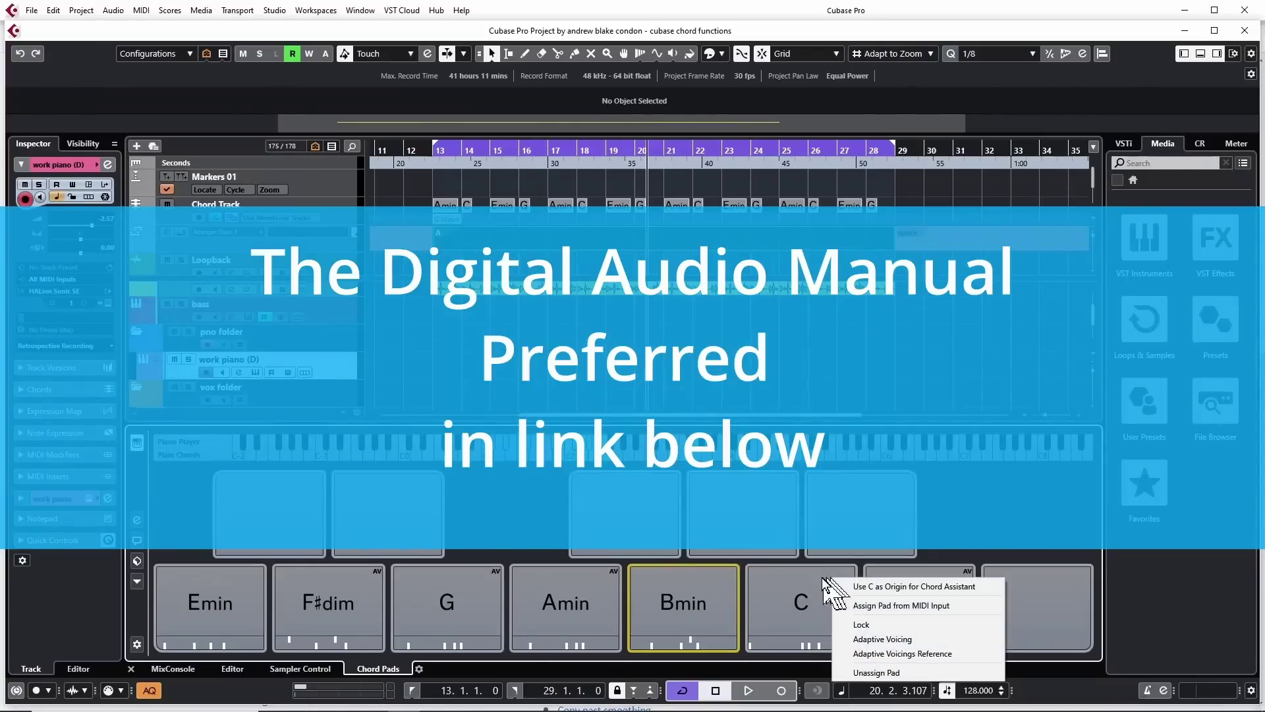
left_click(865, 626)
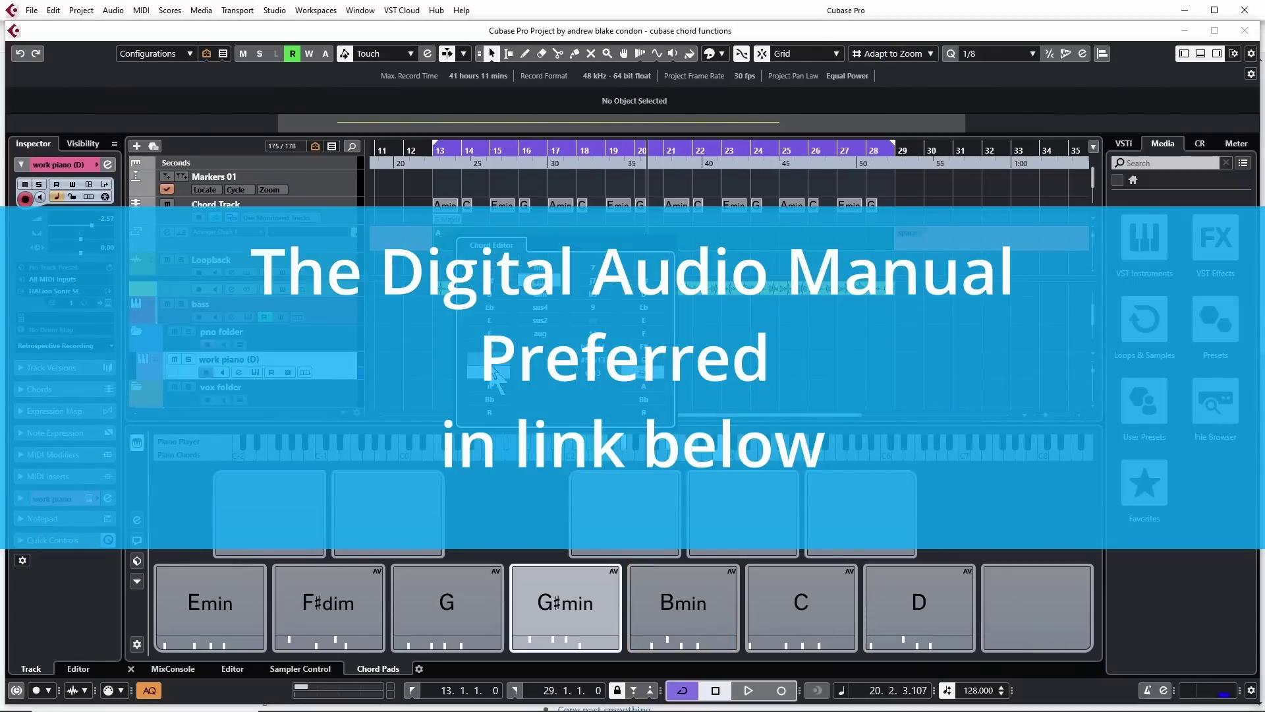
left_click(491, 360)
left_click(492, 348)
left_click(493, 338)
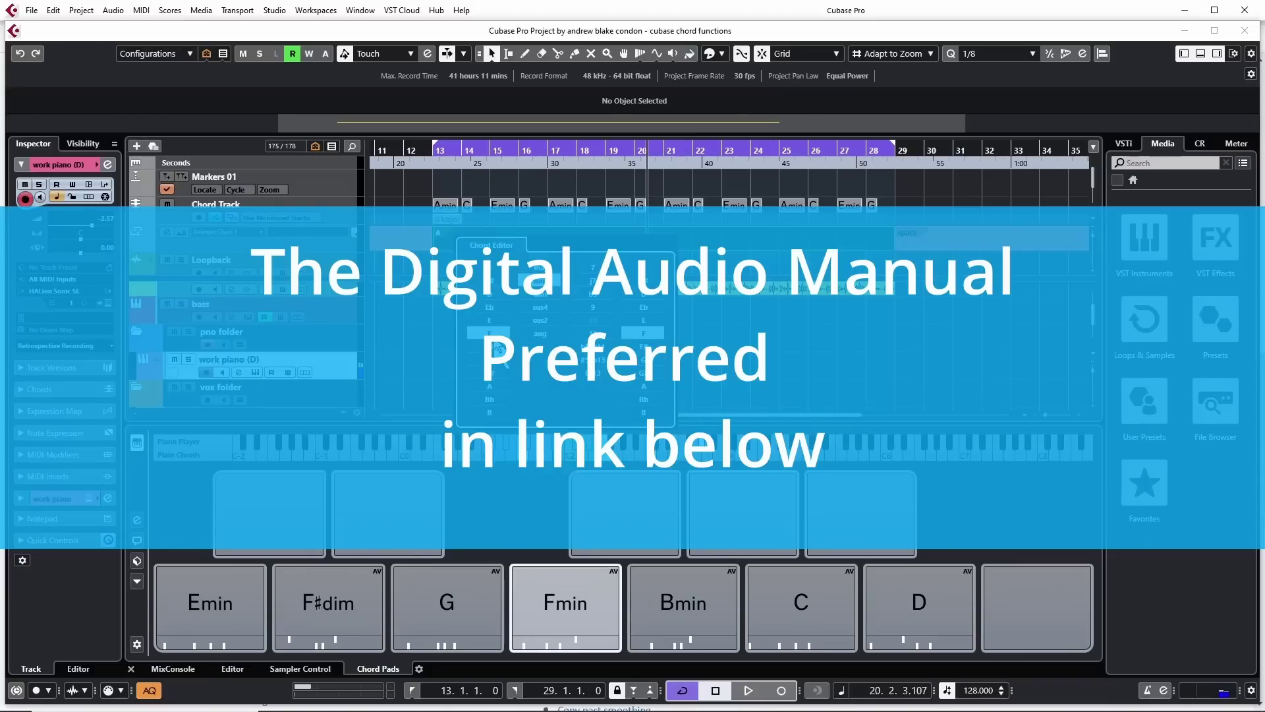
left_click_drag(499, 347, 494, 383)
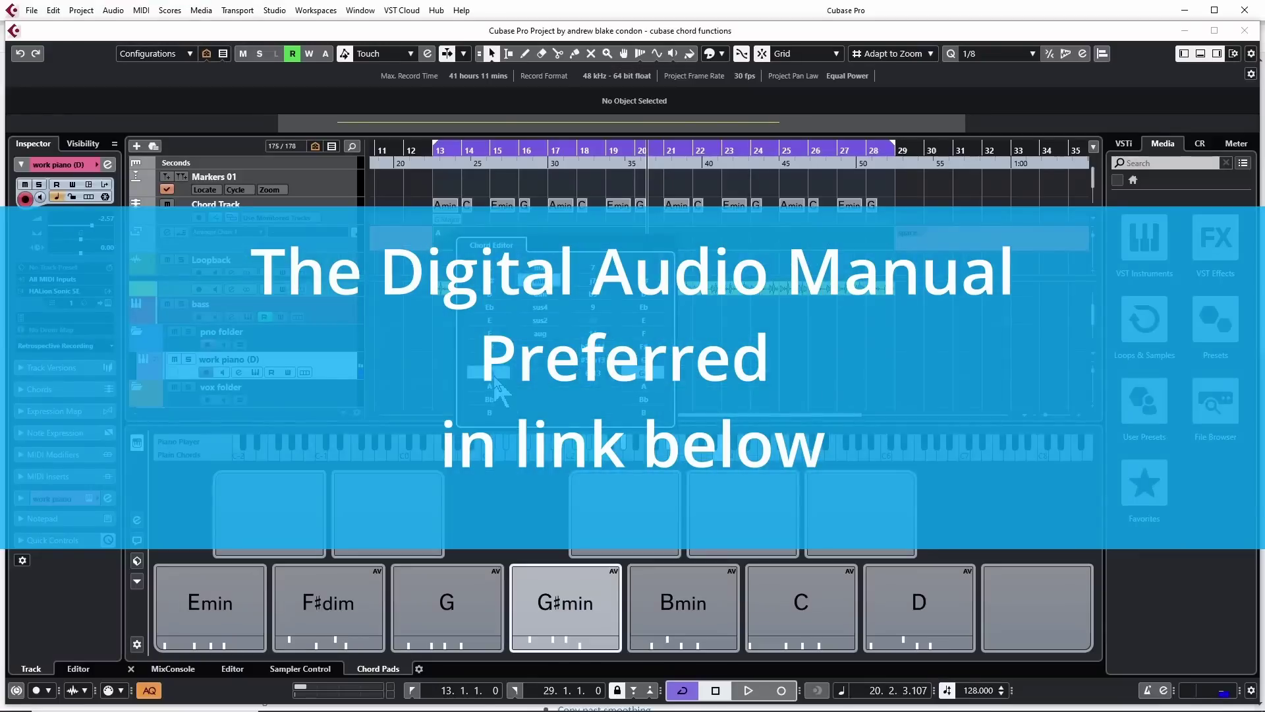
mouse_move(496, 386)
left_mouse_down()
mouse_move(495, 334)
mouse_move(502, 391)
left_mouse_up()
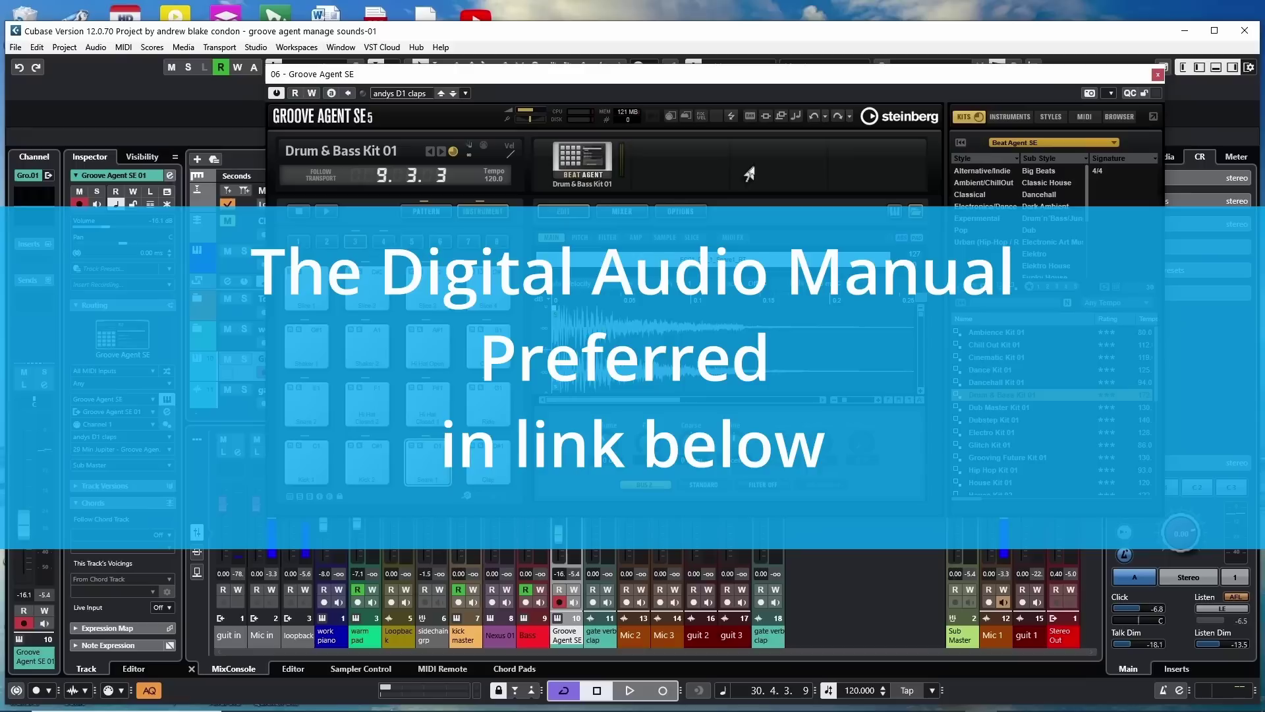
left_click_drag(569, 81, 481, 80)
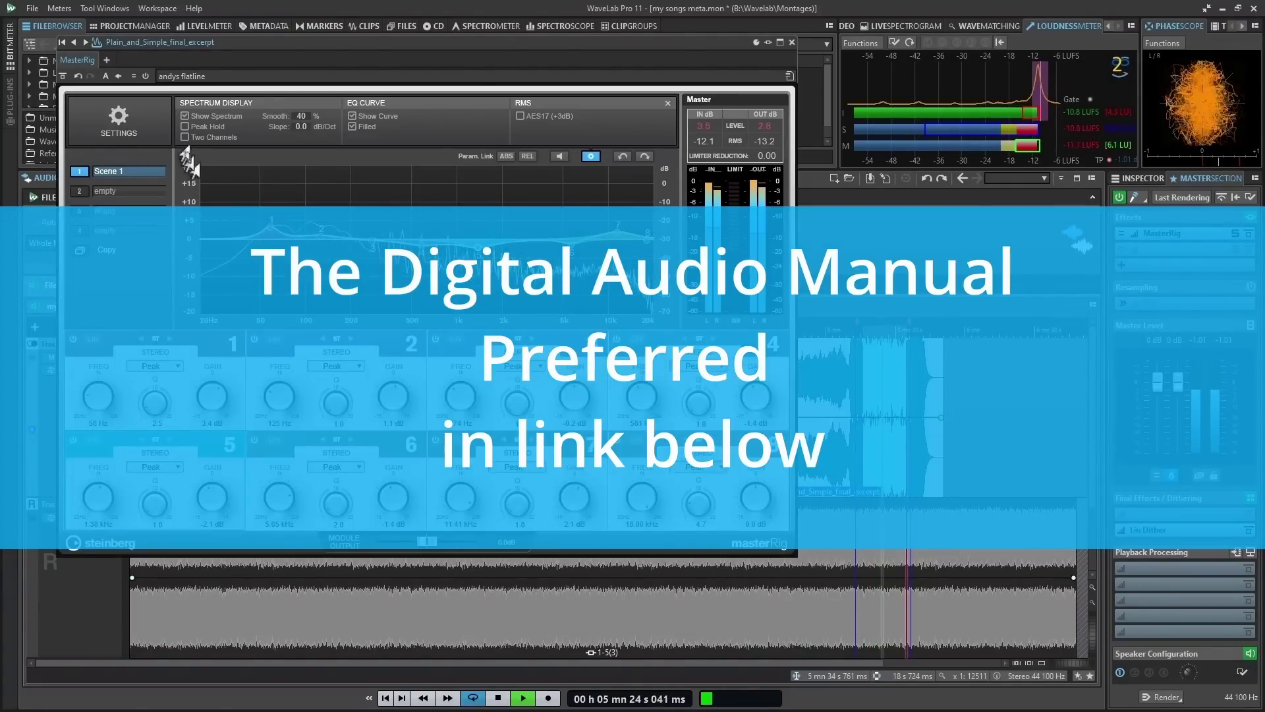
right_click(833, 580)
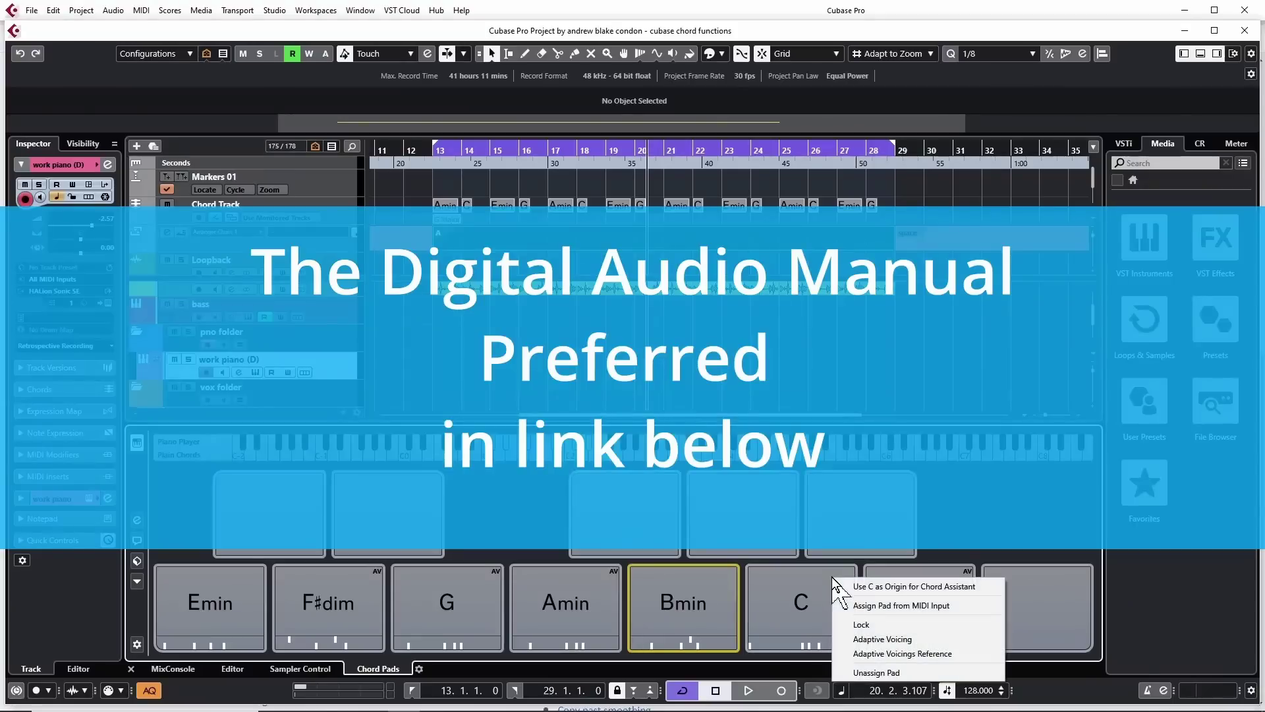
left_click(863, 624)
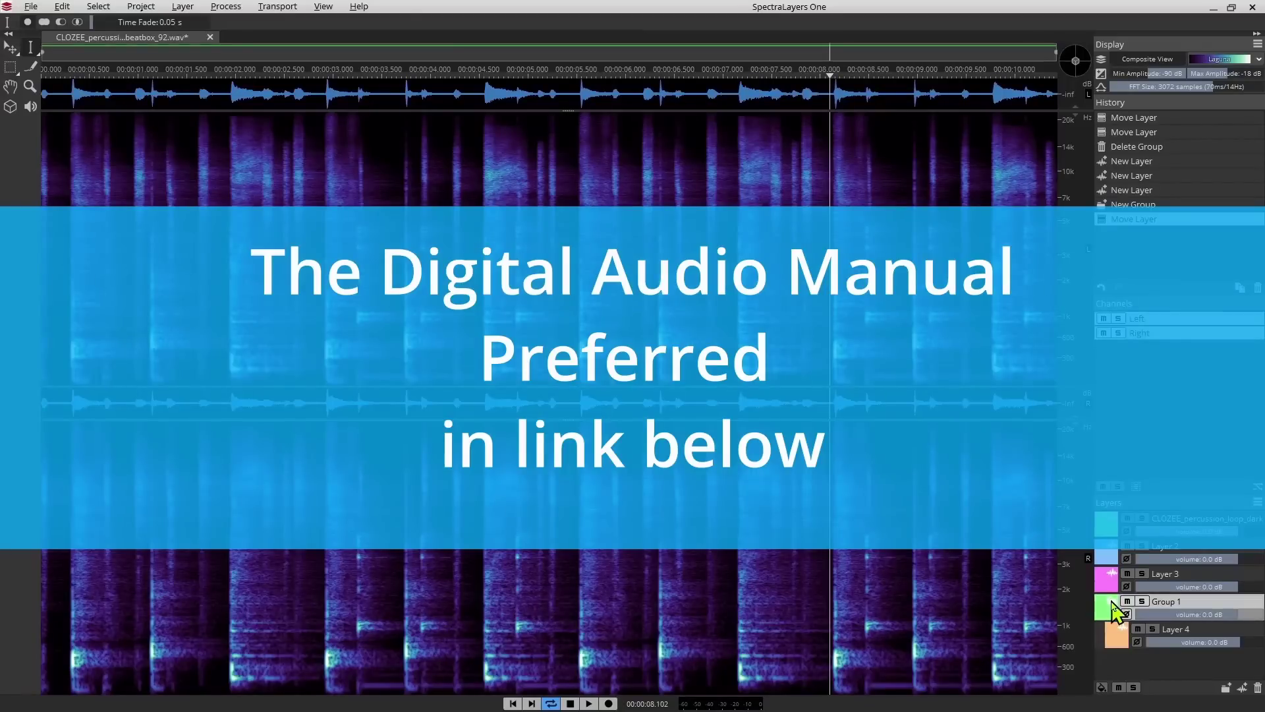
left_click(1212, 631)
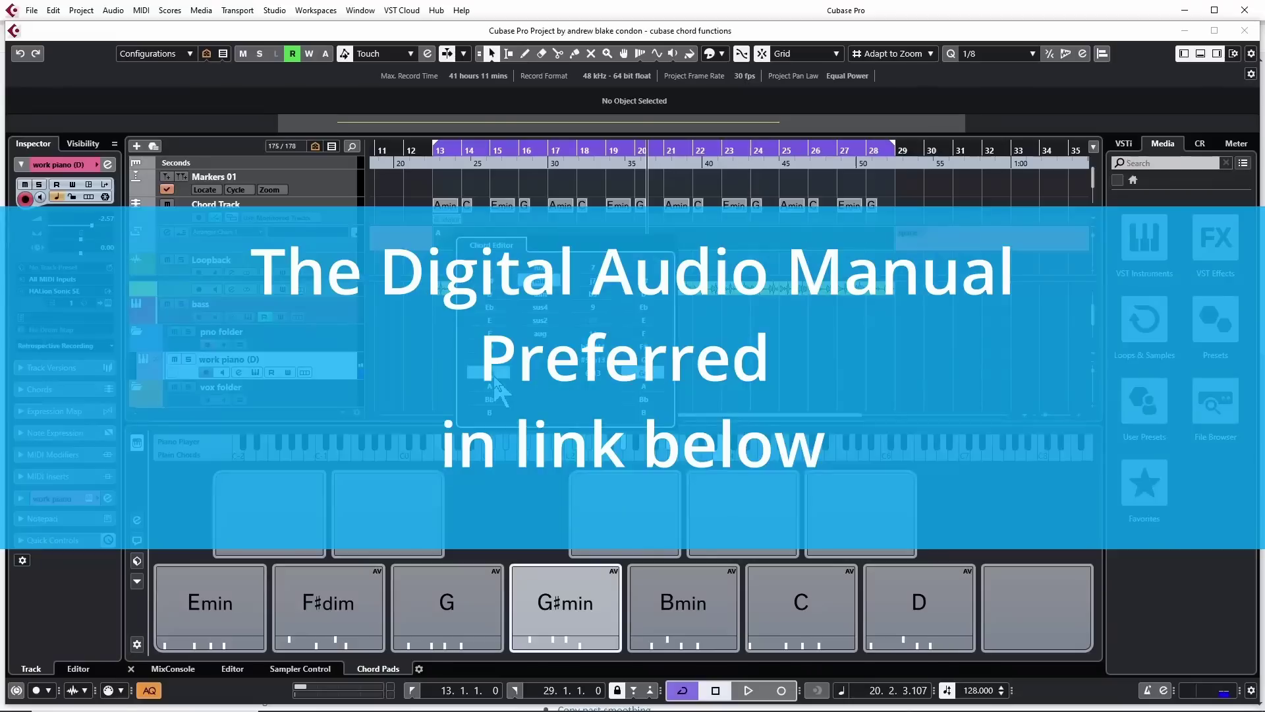
left_click(491, 360)
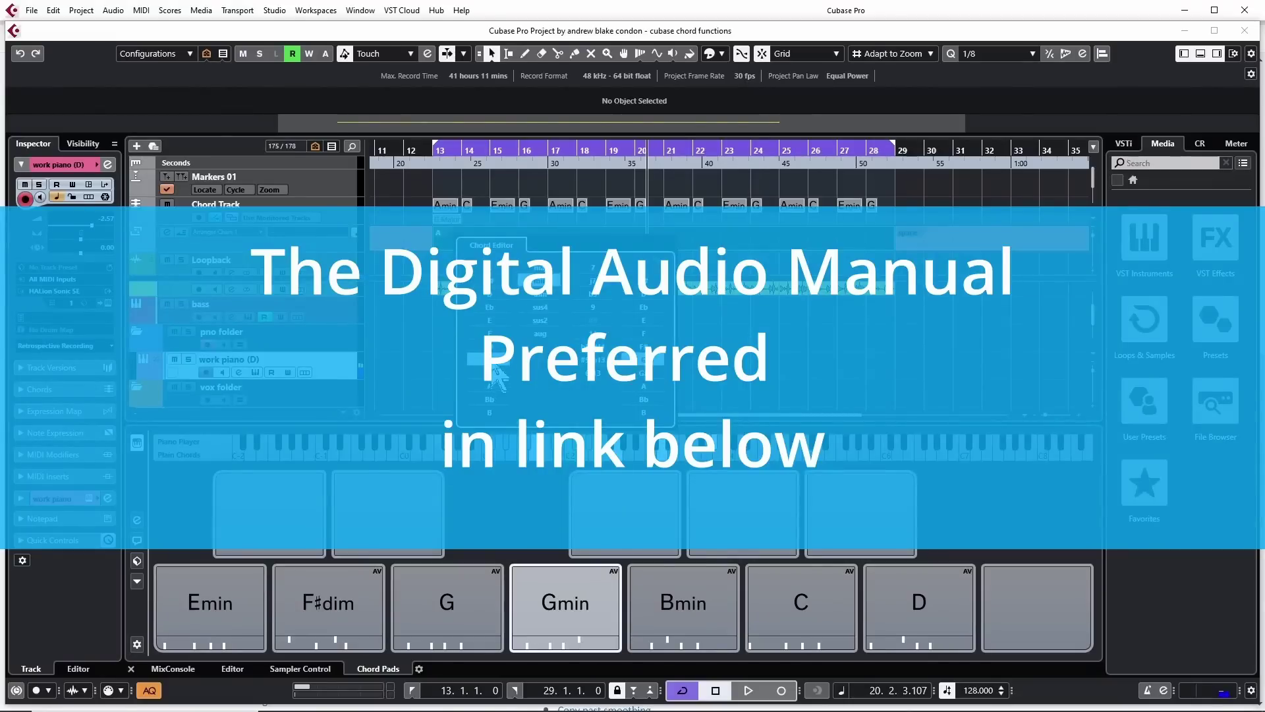
left_click(490, 347)
left_click(491, 334)
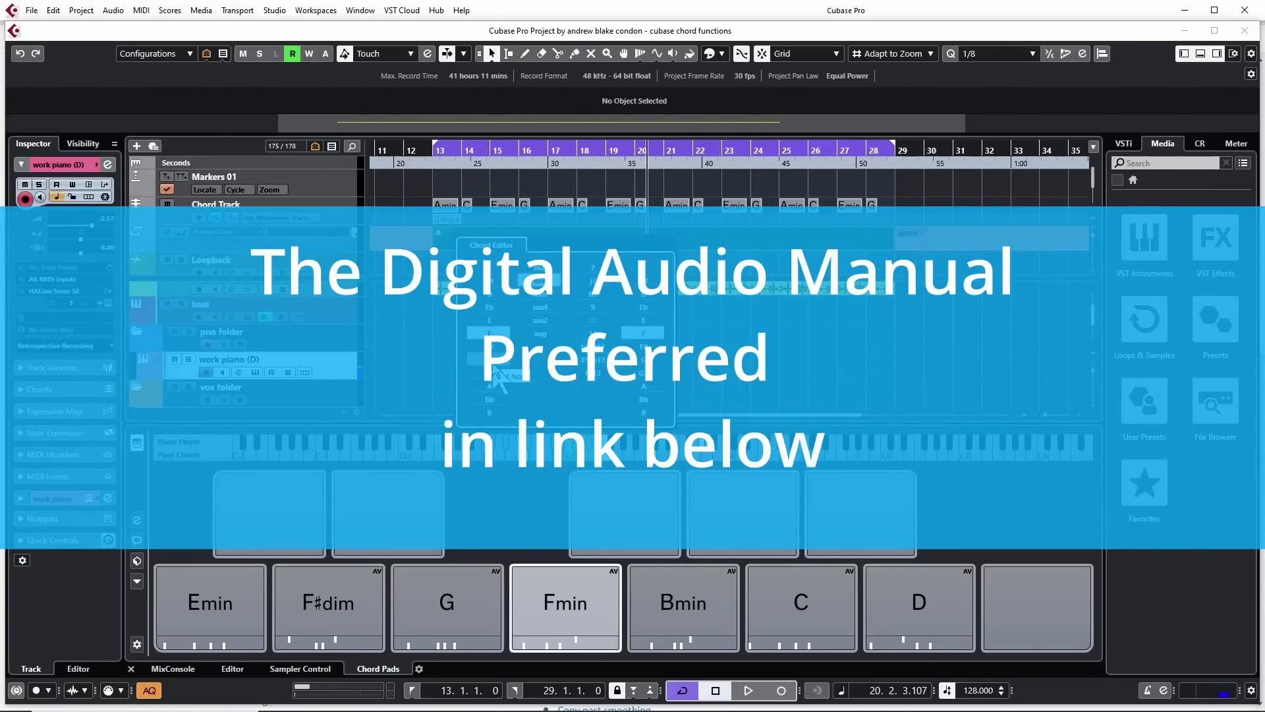
left_click(491, 360)
left_click(491, 373)
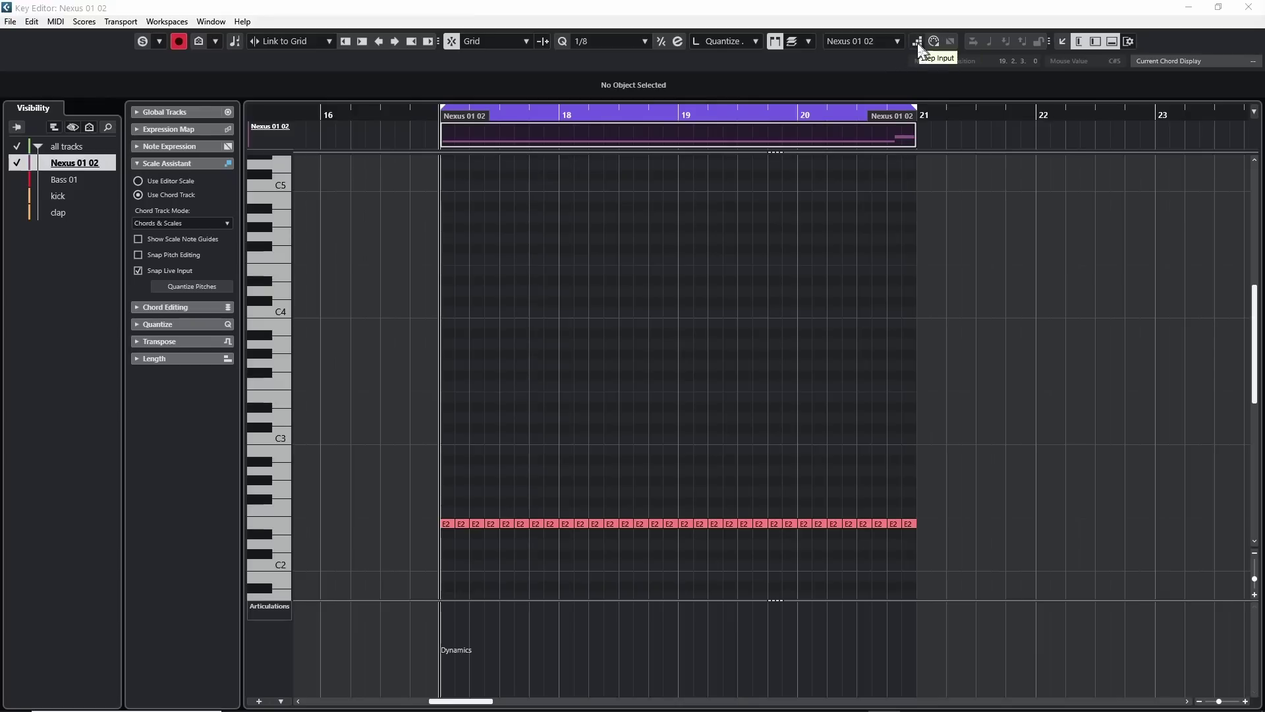
Turn on Step Input and delete all the E2 notes in bars 17 to 20
left_click(916, 41)
left_click_drag(412, 474, 1168, 576)
left_click(1169, 574)
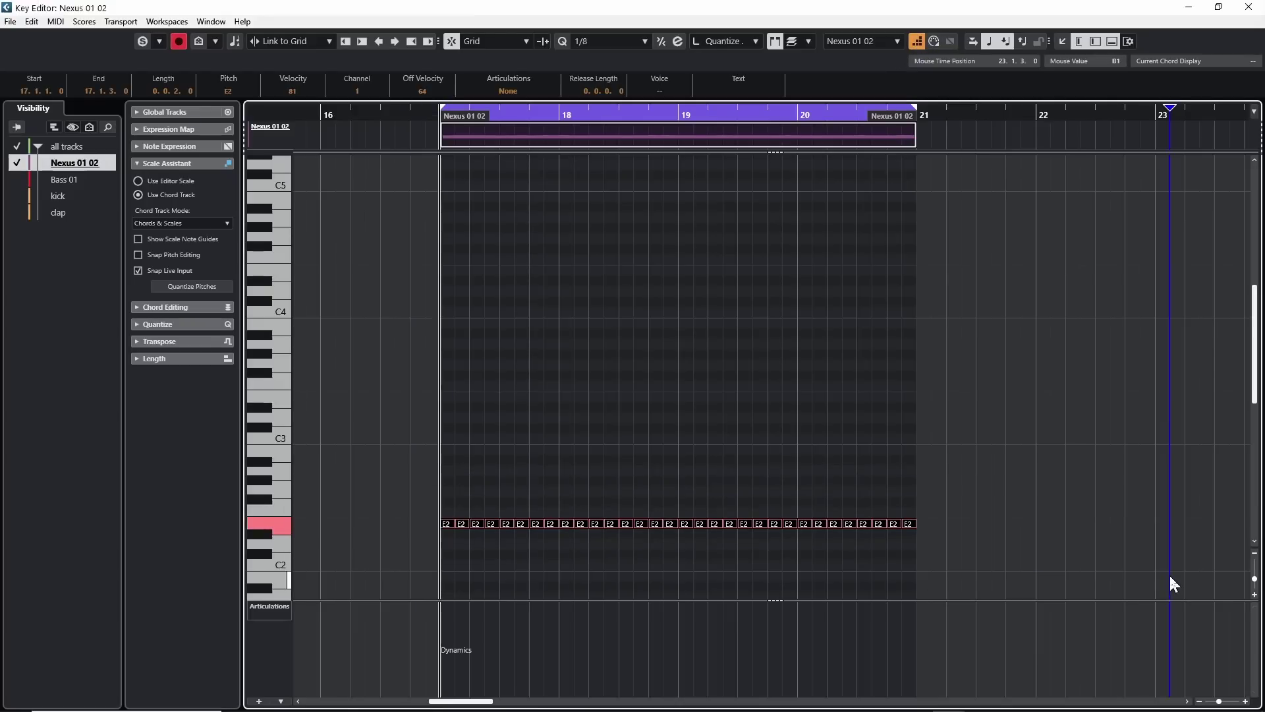
key("Delete")
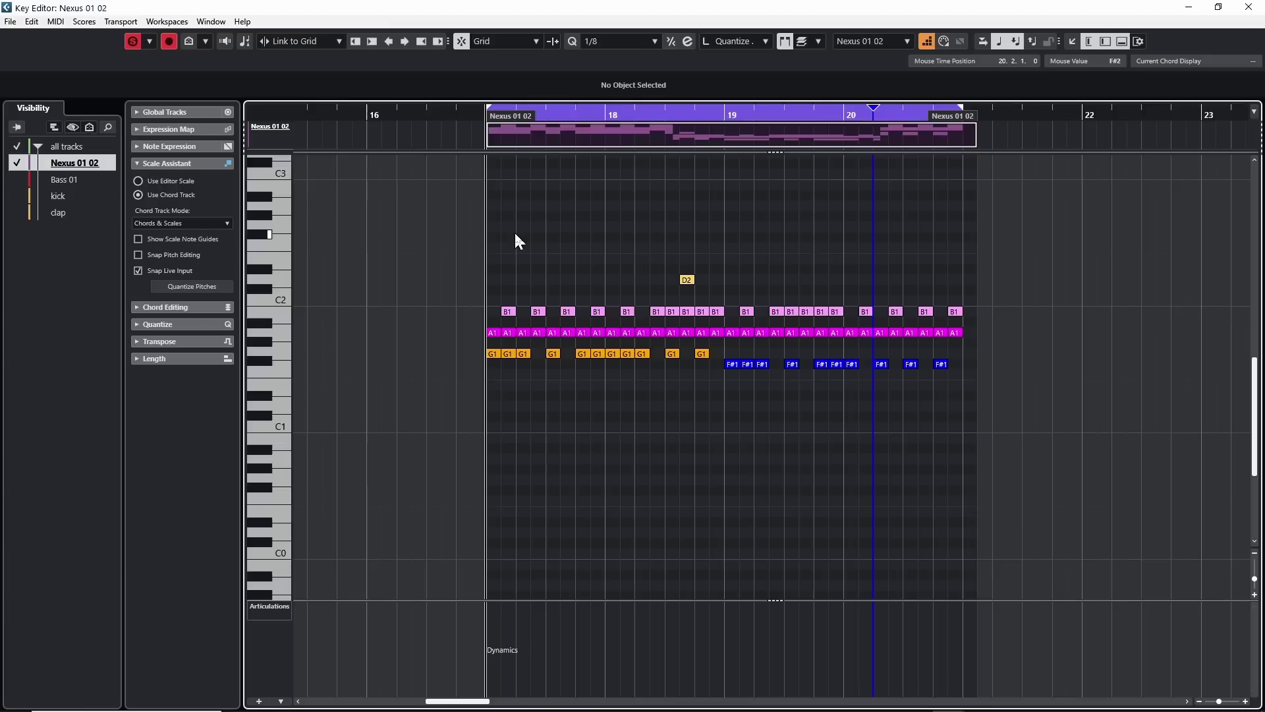
Replace all the notes in the part with a step-entered pattern of G1, B1 and F#1 and play it back
key("ctrl+a")
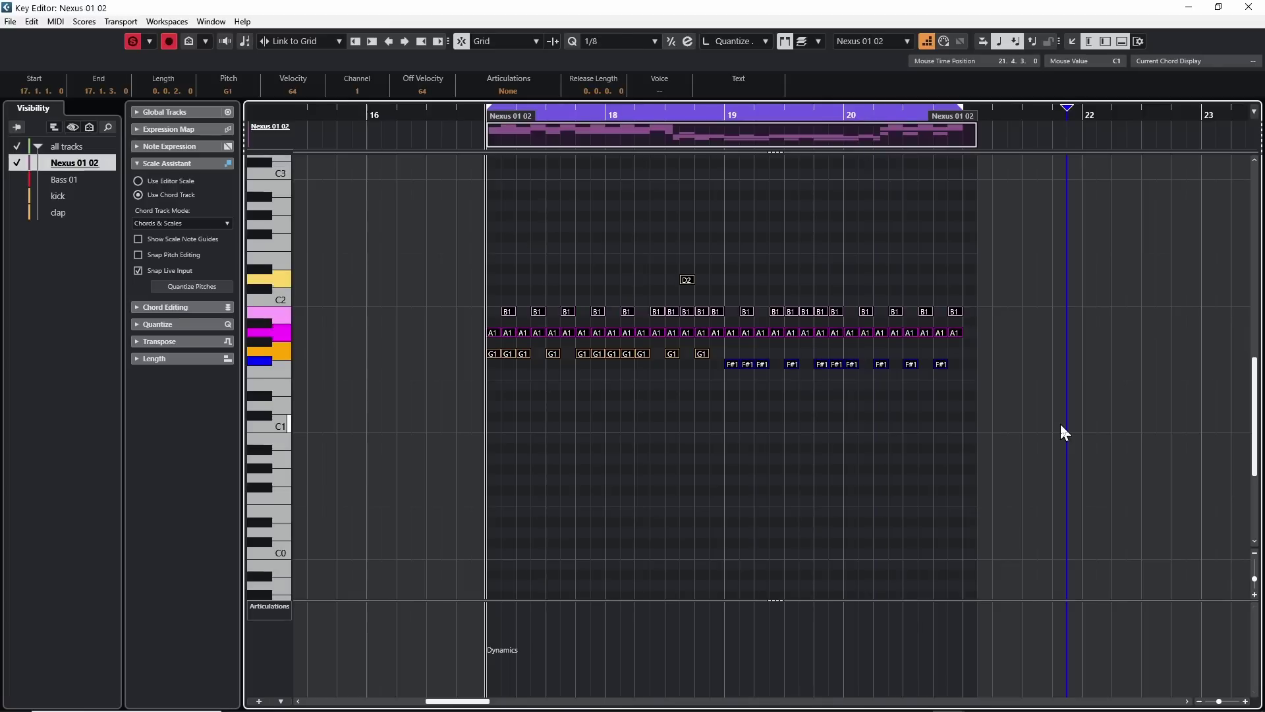
key("Delete")
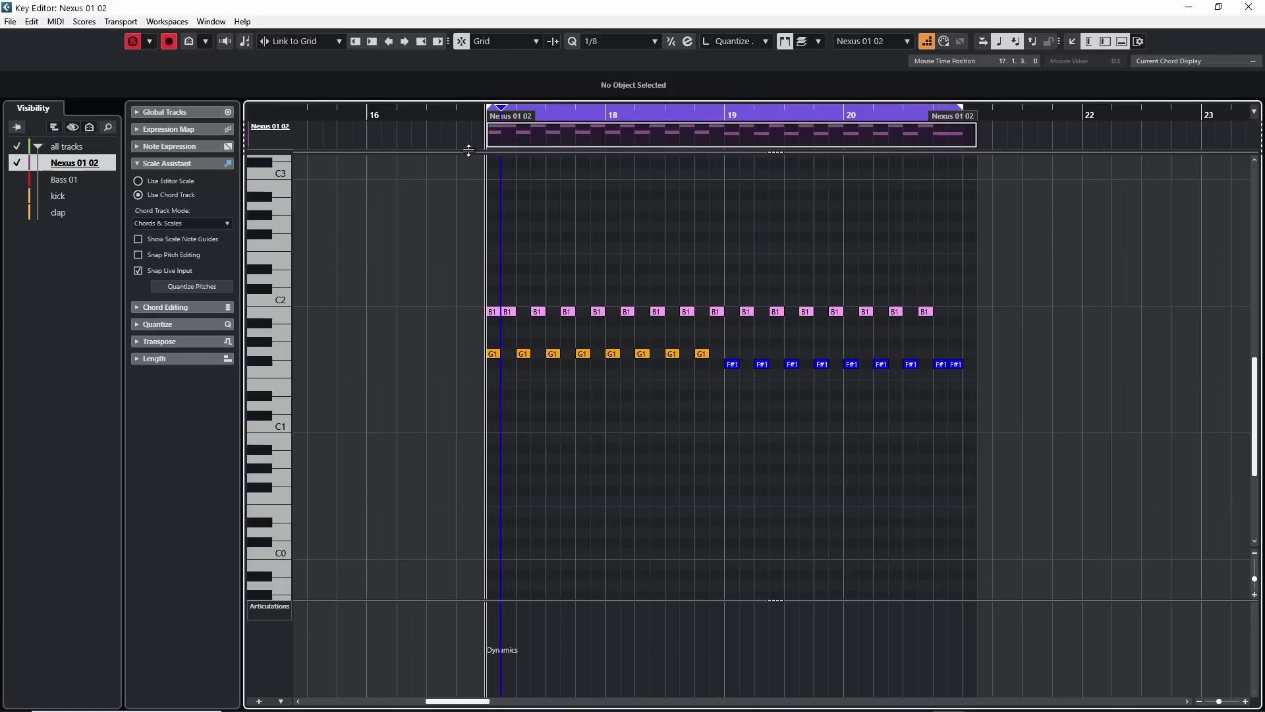
key("space")
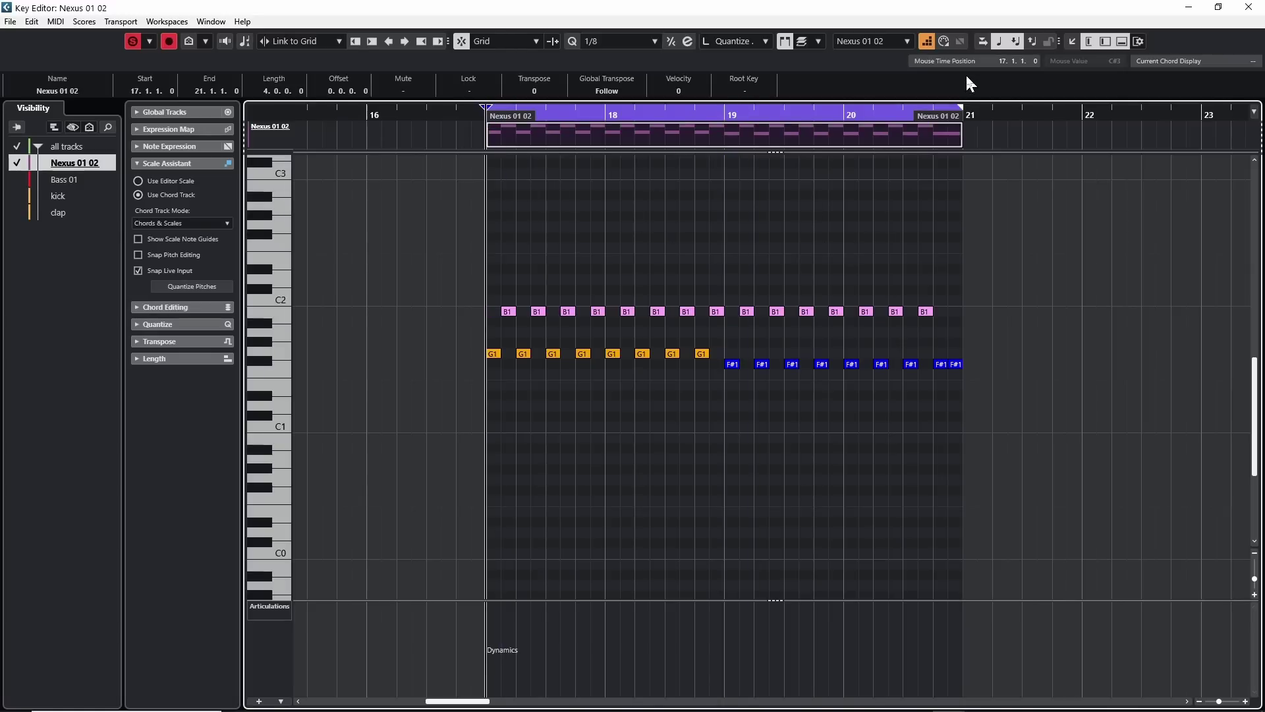
Switch to MIDI Input and repitch the part's existing notes to E3 and D3, starting from the first note
left_click(944, 42)
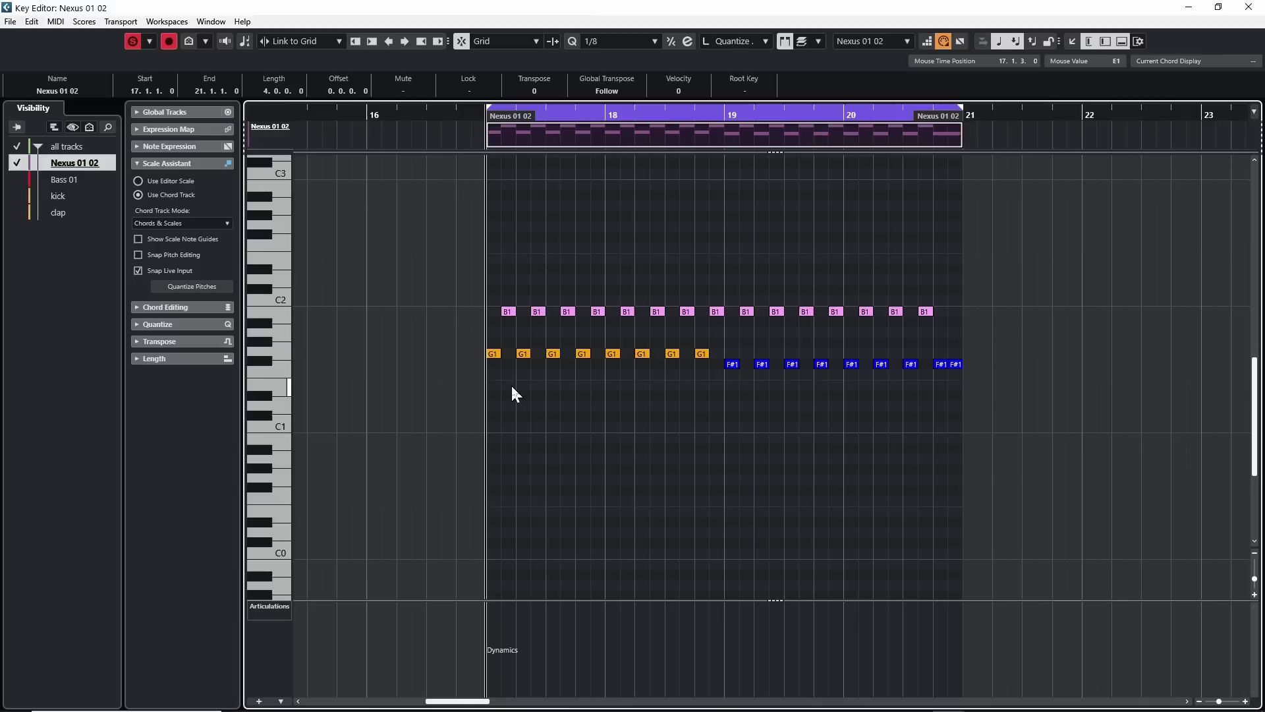
left_click(493, 354)
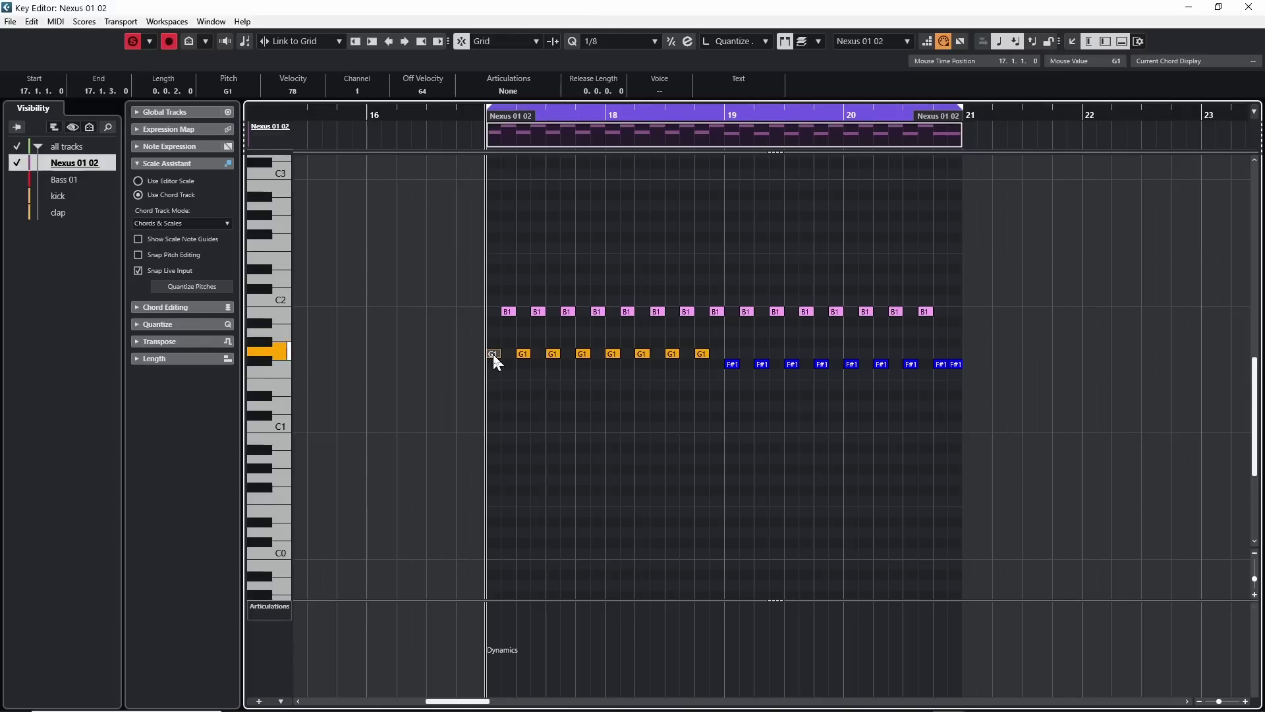
key("Delete")
scroll(493, 356, "up", 3)
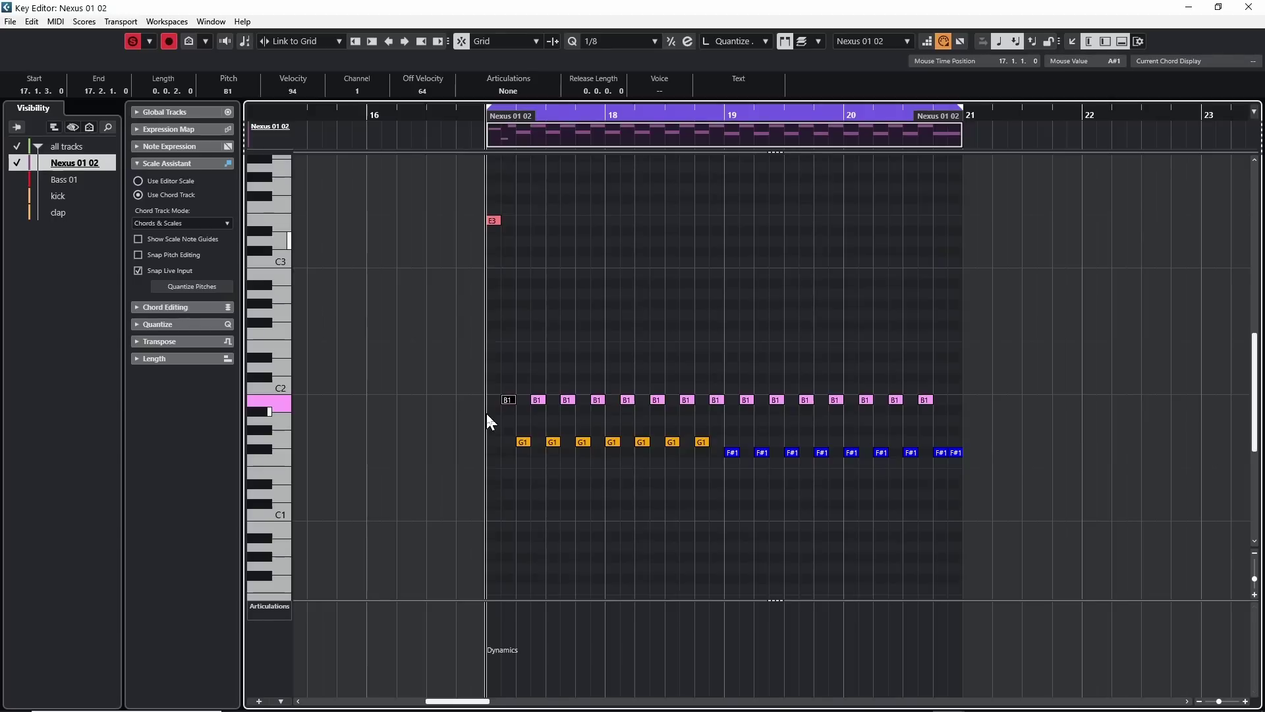
key("ctrl+z")
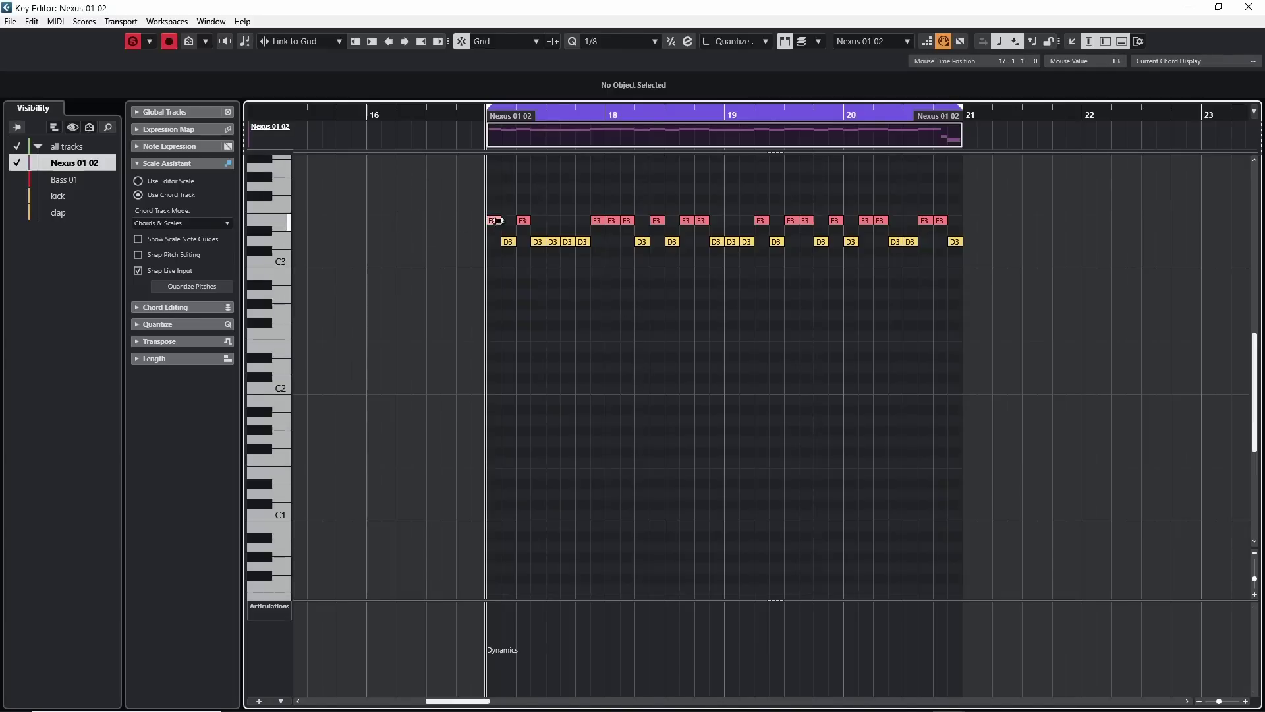
Lower the E3 note at 18.2.3 to B2 and raise the D3 note after it to E3
left_click(658, 222)
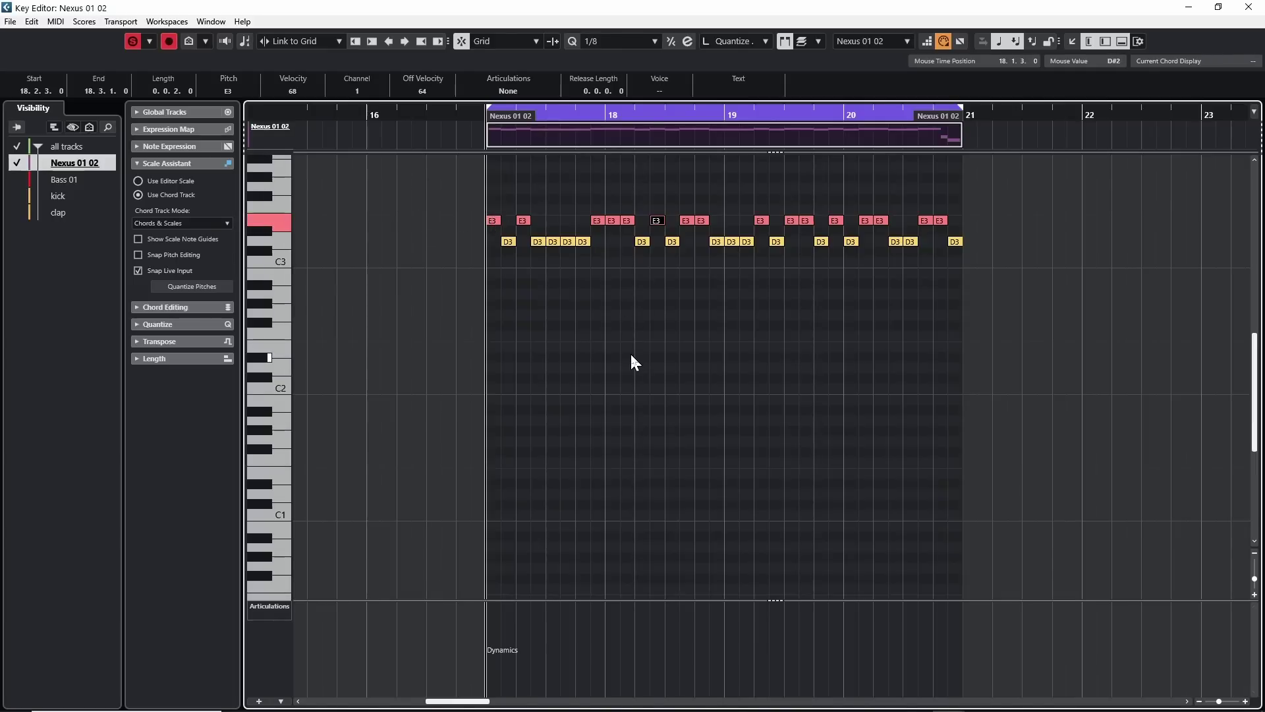
key("Down")
key("Down")
key("Down")
key("Down")
key("Down")
key("Right")
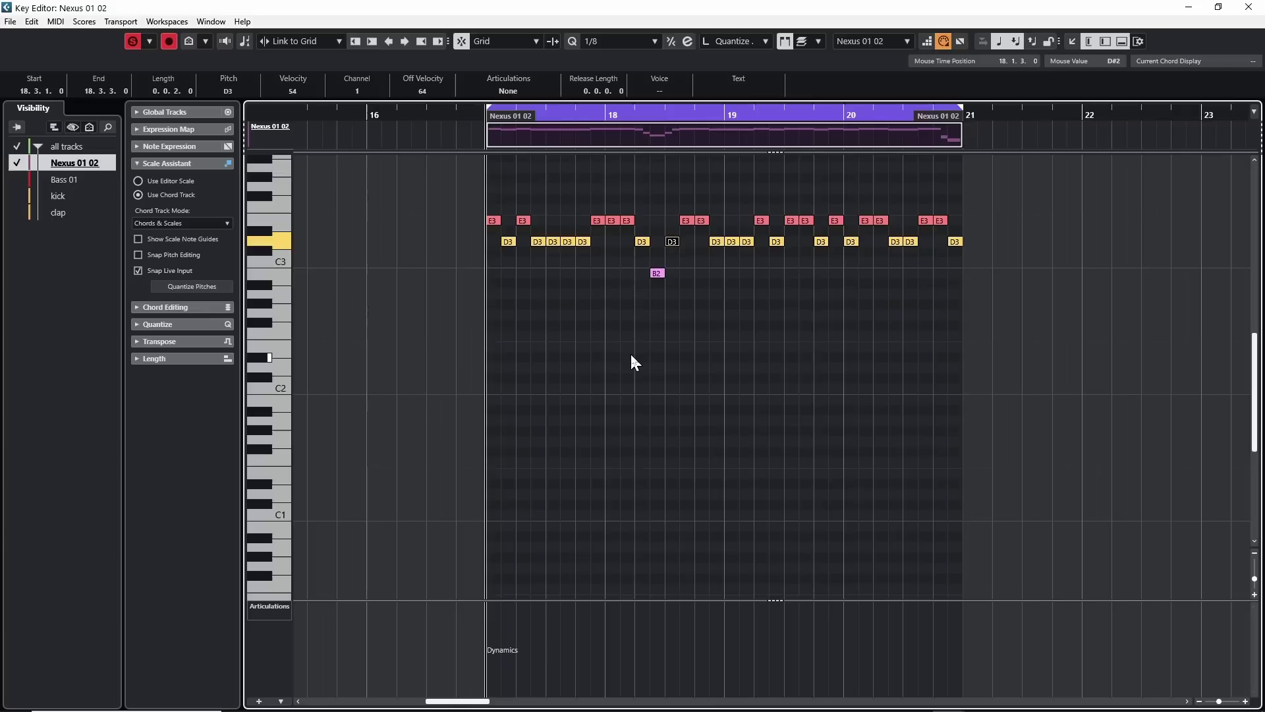
key("Up")
key("Up")
key("Right")
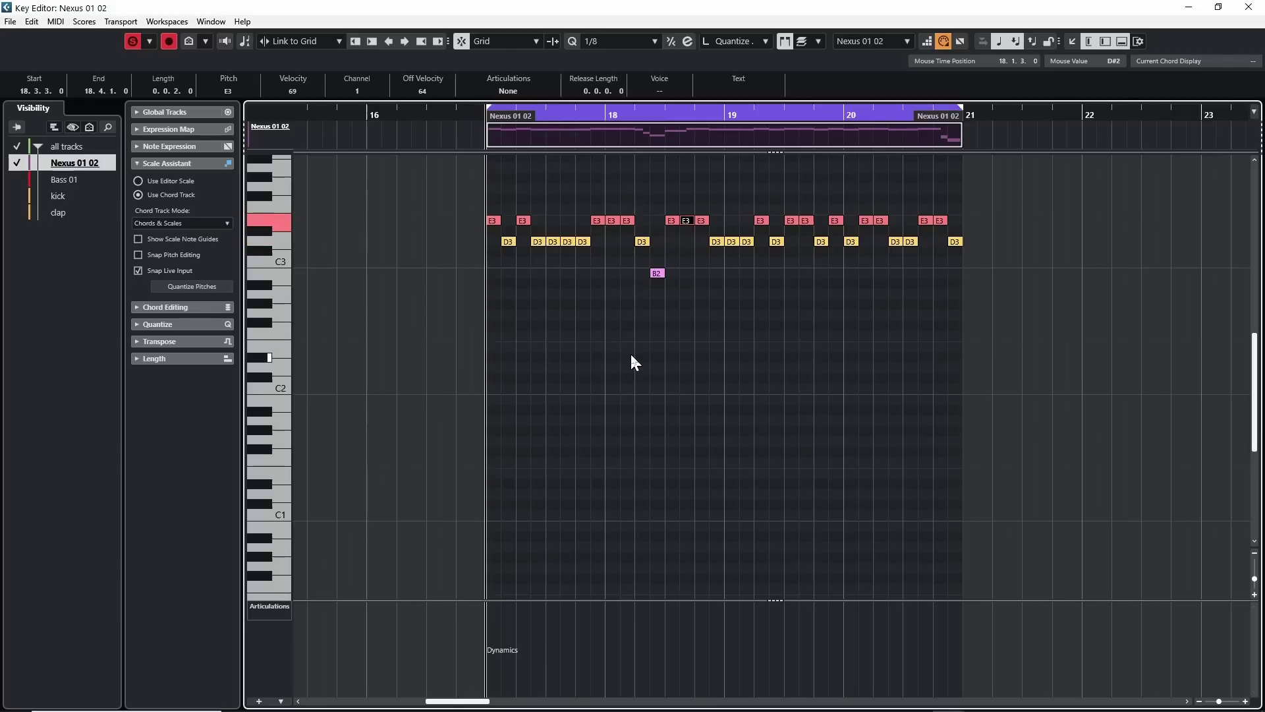
Repitch the notes from 18.3.3 to 19.1.1, using A2 and B2 for the first two and E3 for the last
key("Down")
key("Down")
key("Down")
key("Down")
key("Down")
key("Down")
key("Down")
key("Right")
key("Down")
key("Down")
key("Down")
key("Down")
key("Down")
key("Right")
key("Up")
key("Up")
key("Right")
key("Up")
key("Up")
Lower several E3 and D3 notes between 19.2.1 and 20.3.1 to B2 and A2
key("Right")
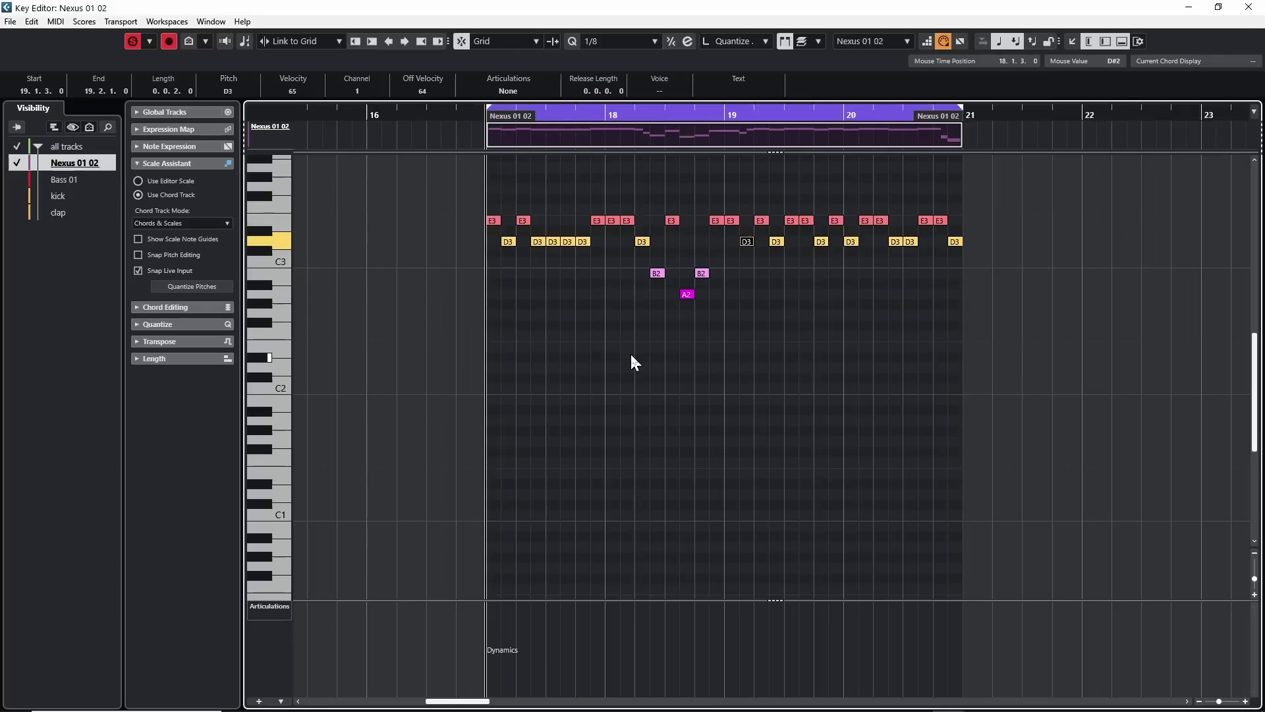
key("Right")
key("Down")
key("Down")
key("Down")
key("Down")
key("Down")
key("Right")
key("Down")
key("Down")
key("Down")
key("Down")
key("Down")
key("Right")
key("Right")
key("Down")
key("Down")
key("Down")
key("Down")
key("Down")
key("Down")
key("Down")
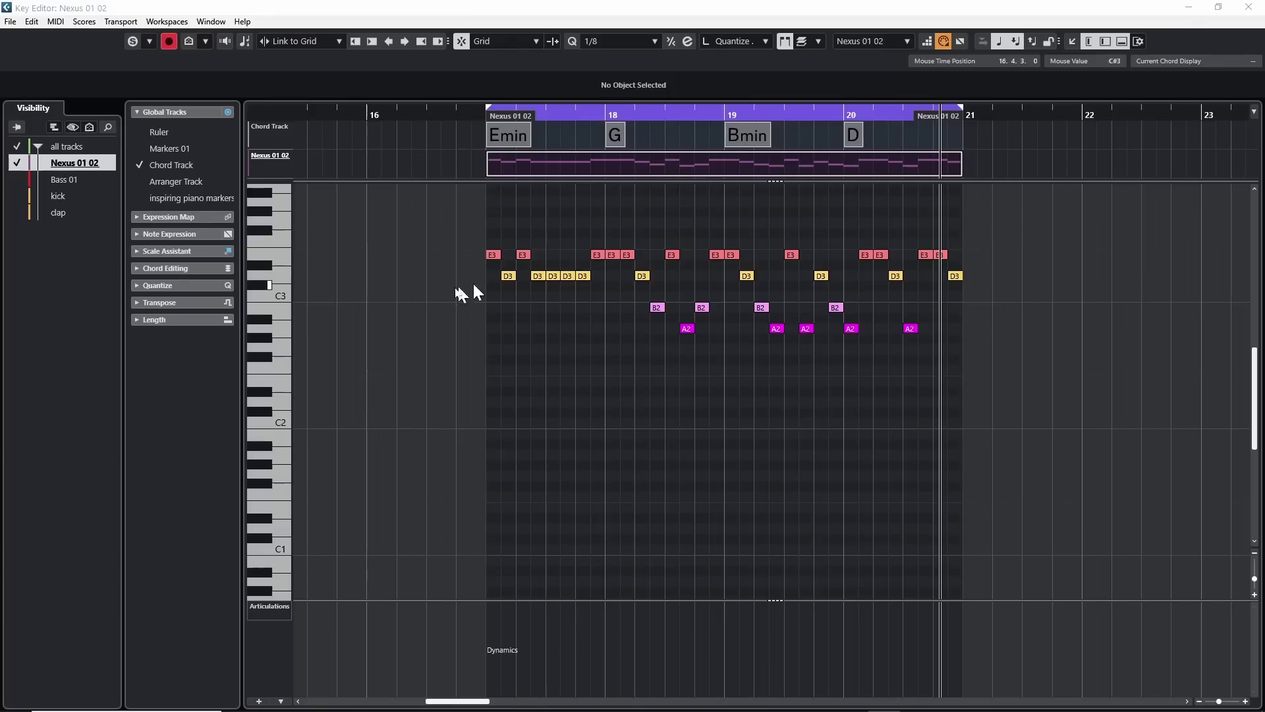
Show the Scale Assistant settings and play the repitched notes from the start of the part
left_click(166, 251)
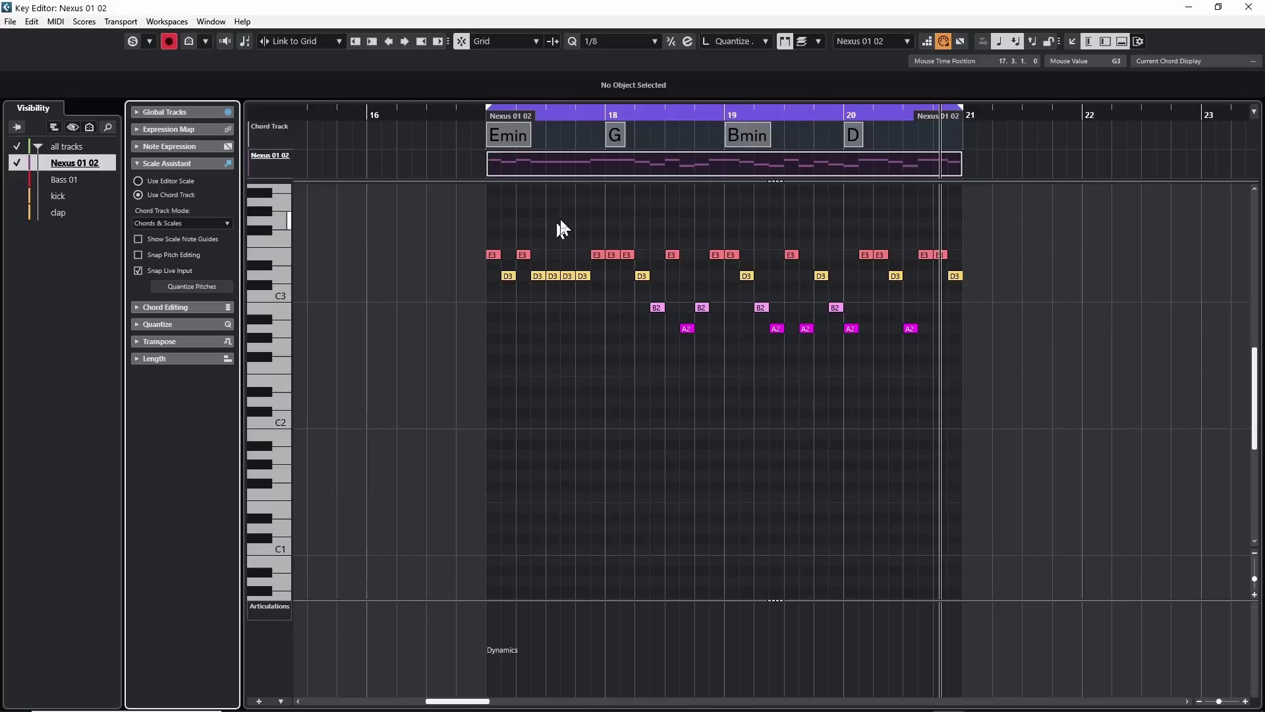
key("KP_1")
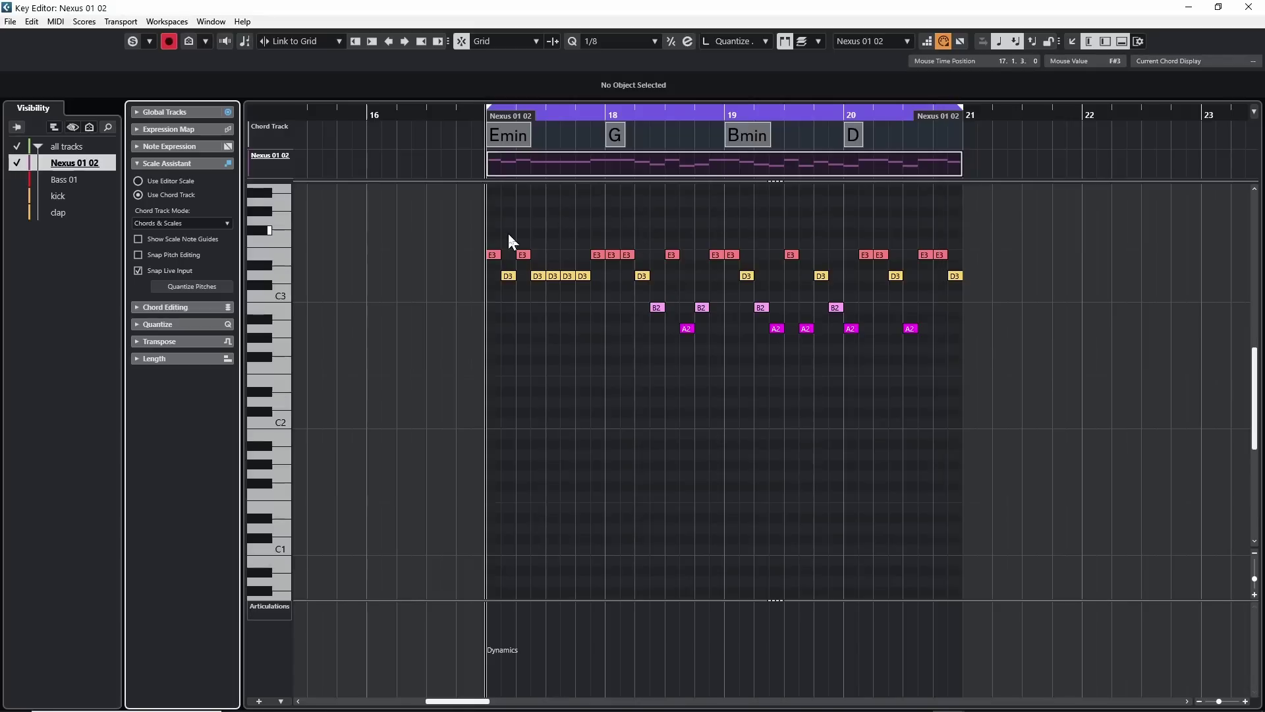
key("space")
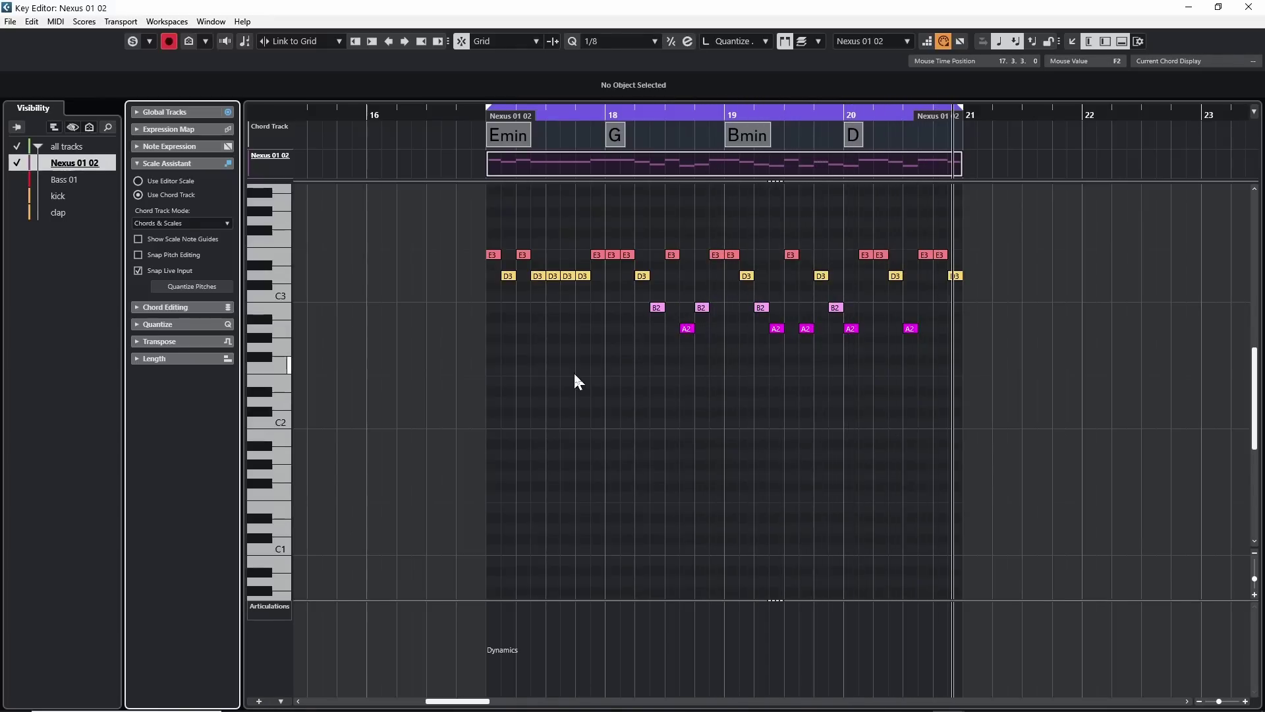
Repitch the part's notes from the first one onward to a lower pattern of B1, F#1, E2, D2 and A1
left_click(493, 255)
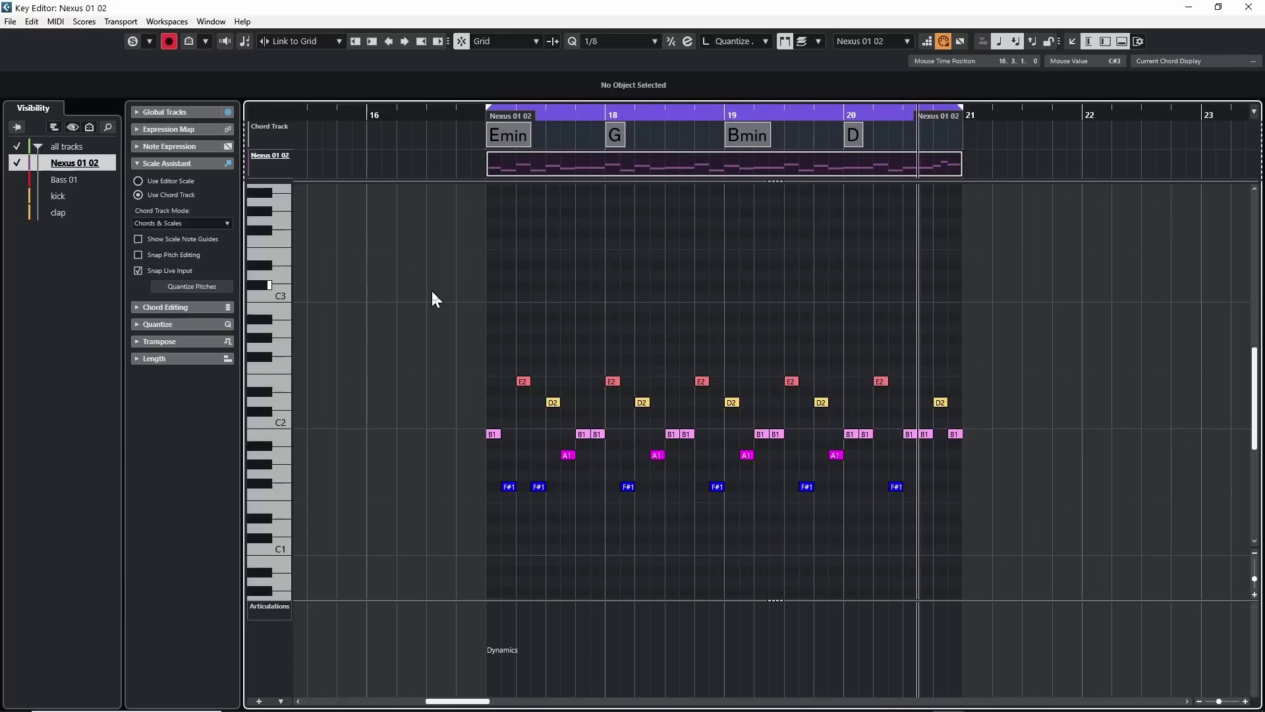
With the chord track mode set to Chords, repitch the notes from 18.1.1 to 18.4.3 and from 19.4.1 onward to F#1, D3 and F#3
left_click(612, 382)
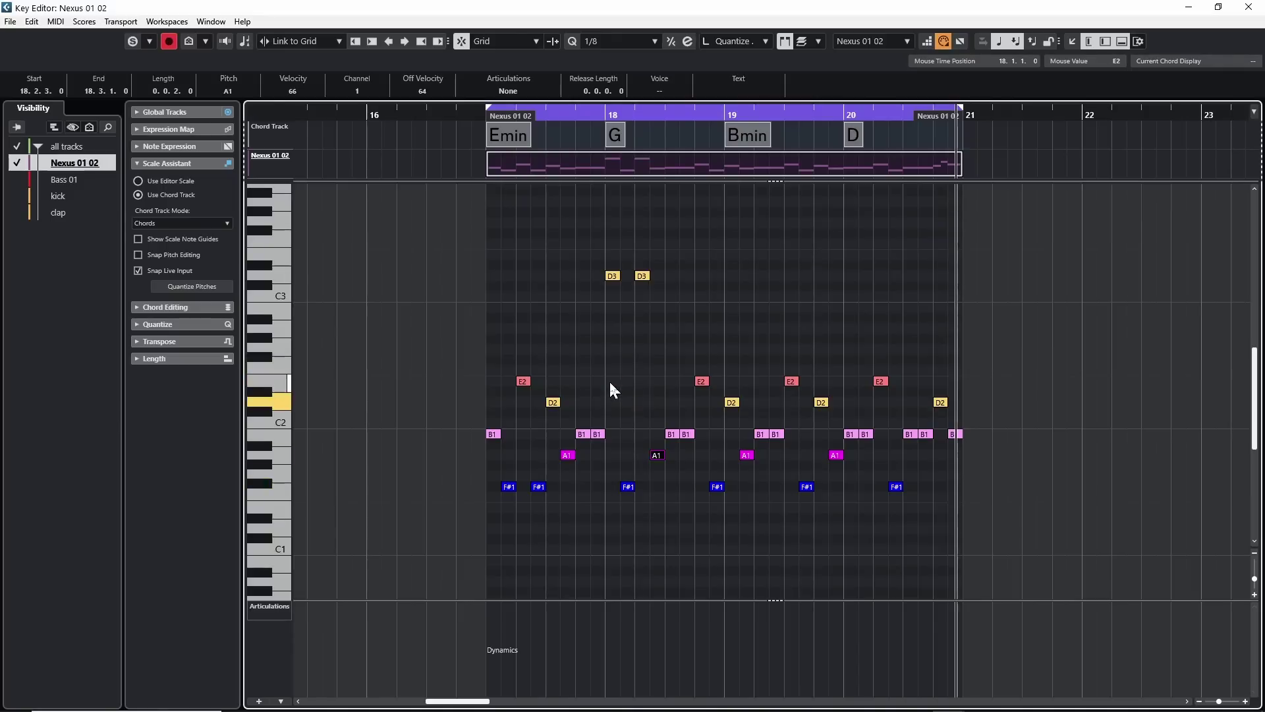
key("Right")
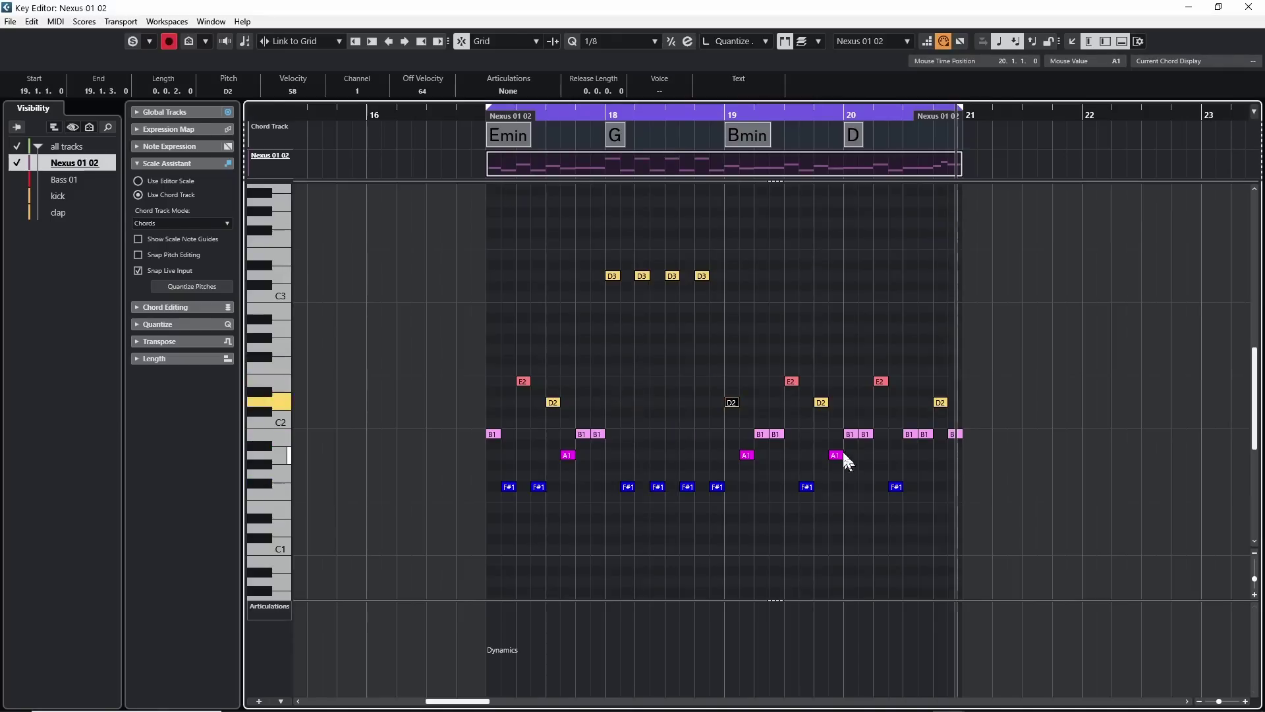
left_click(821, 402)
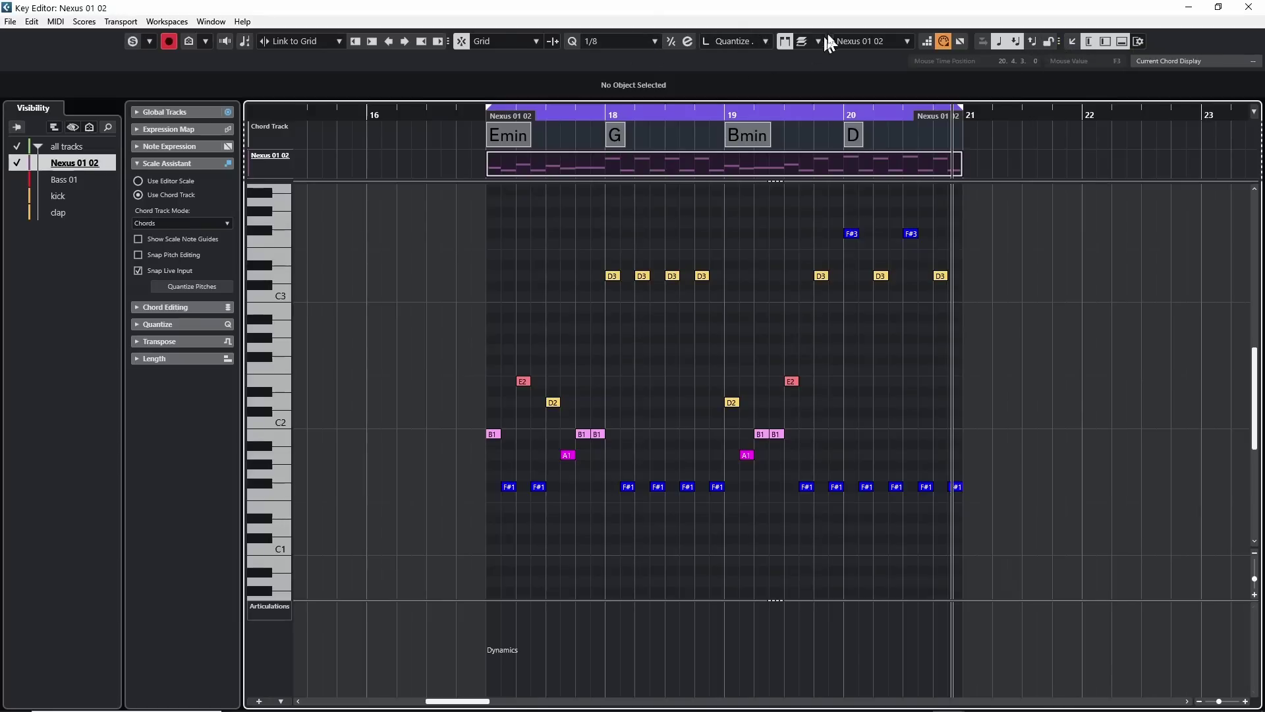
Collapse and reopen the extended step input controls, and turn off pitch recording so MIDI input changes only note-on velocity
left_click_drag(1058, 41, 993, 42)
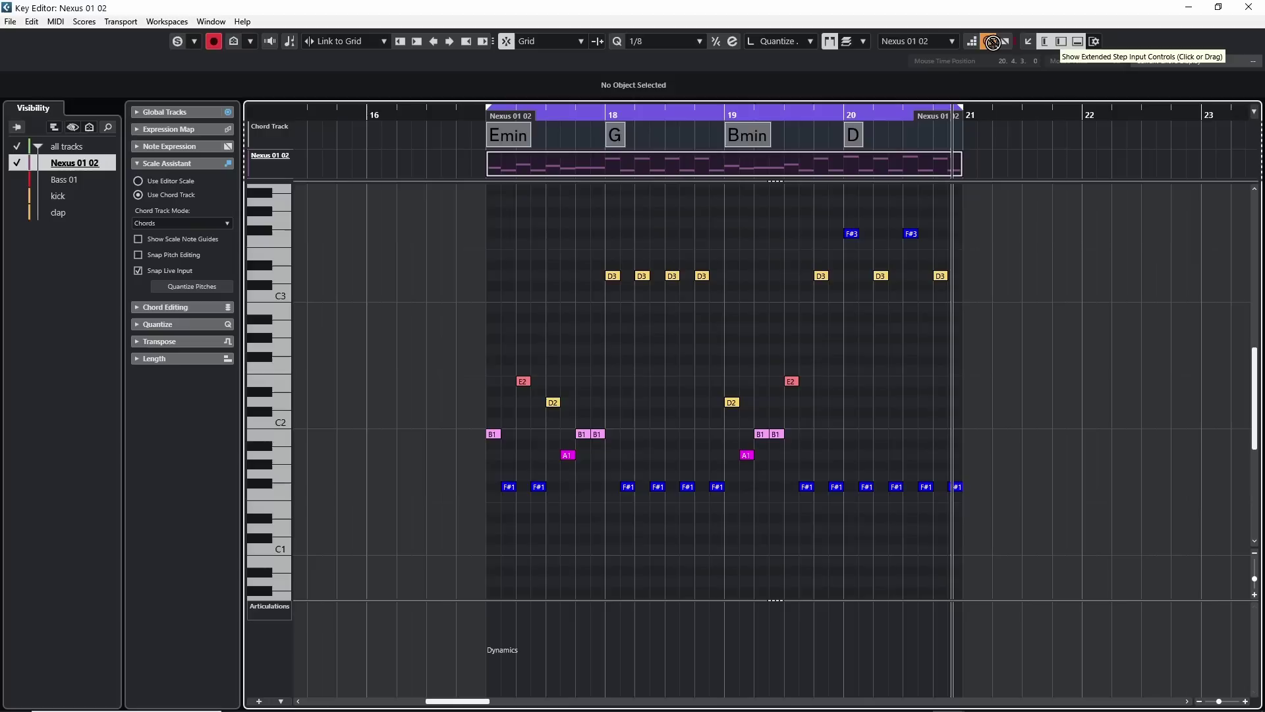
left_click(1019, 41)
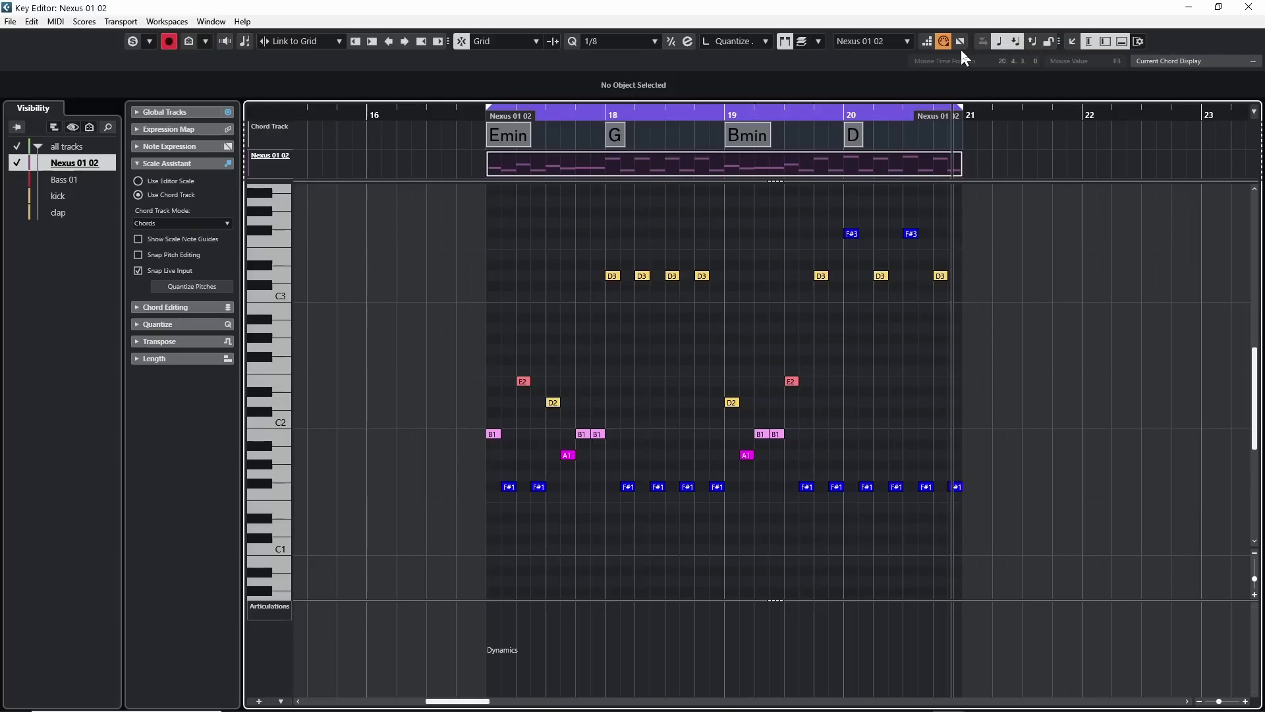
left_click(996, 43)
left_click(1017, 45)
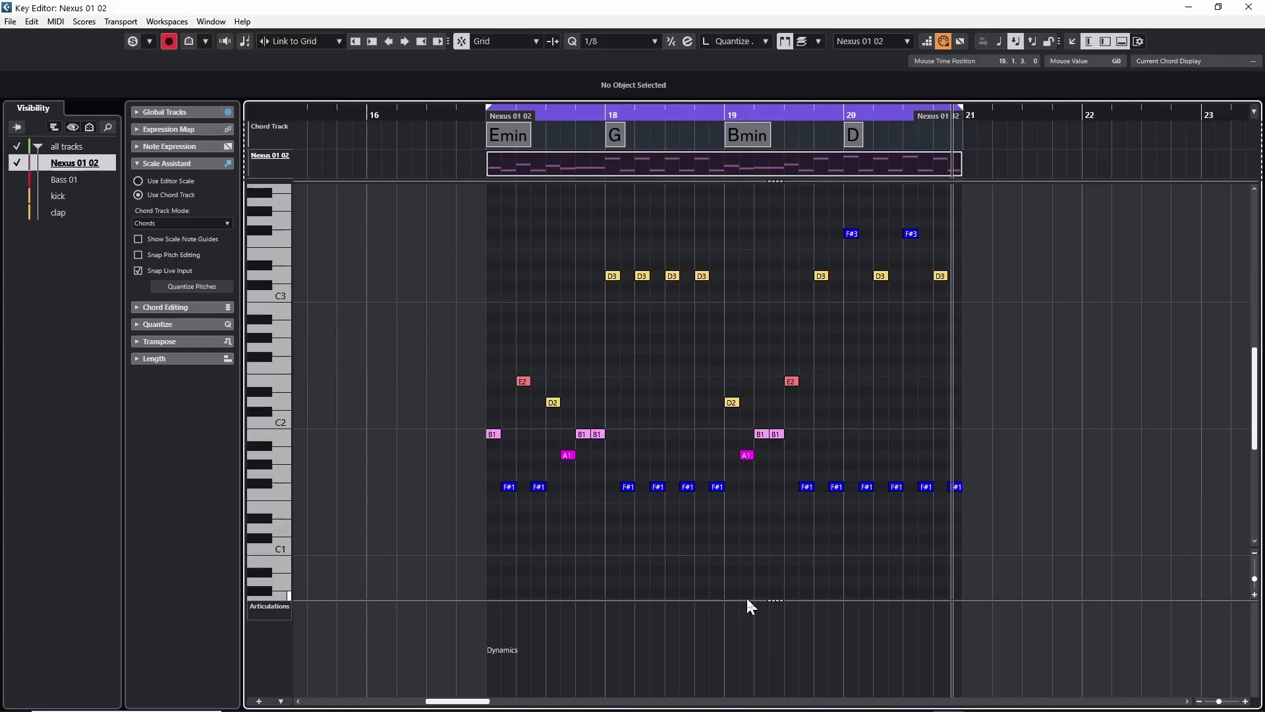
Enlarge the controller lane, select the first B1 note at 17.1.1, and switch the lane from articulations to Velocity
left_click_drag(745, 597, 437, 235)
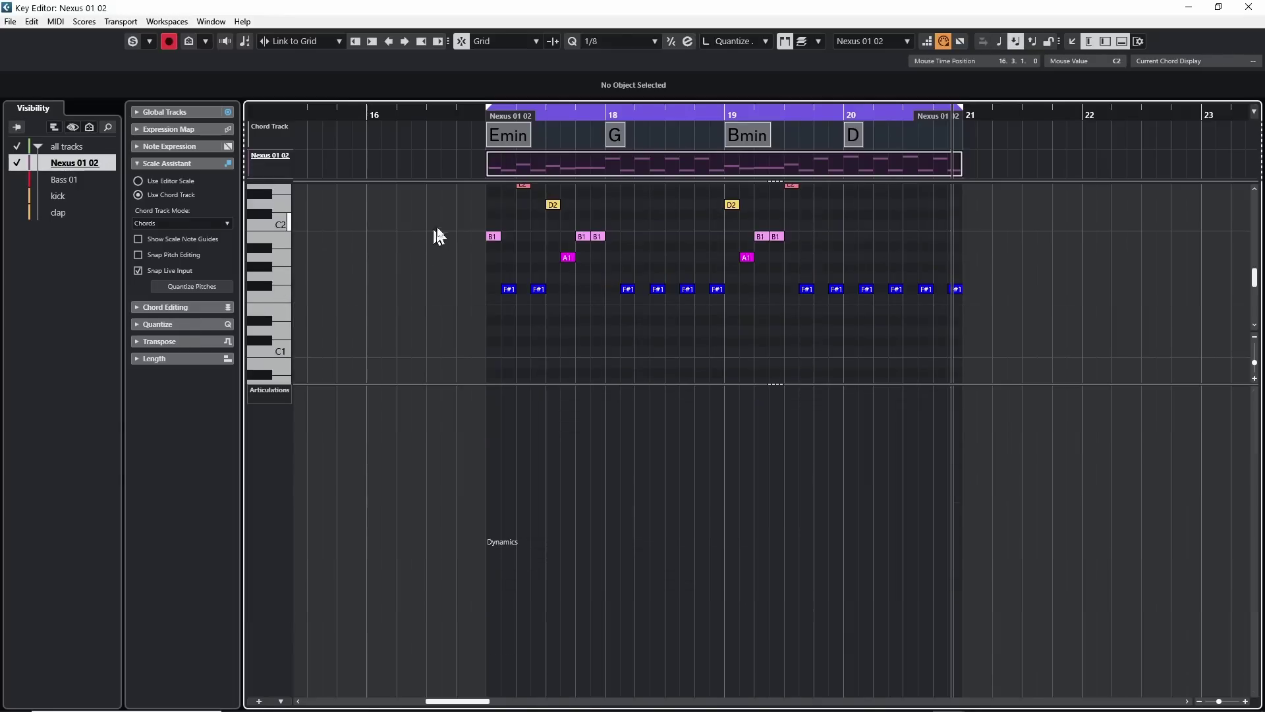
left_click(493, 236)
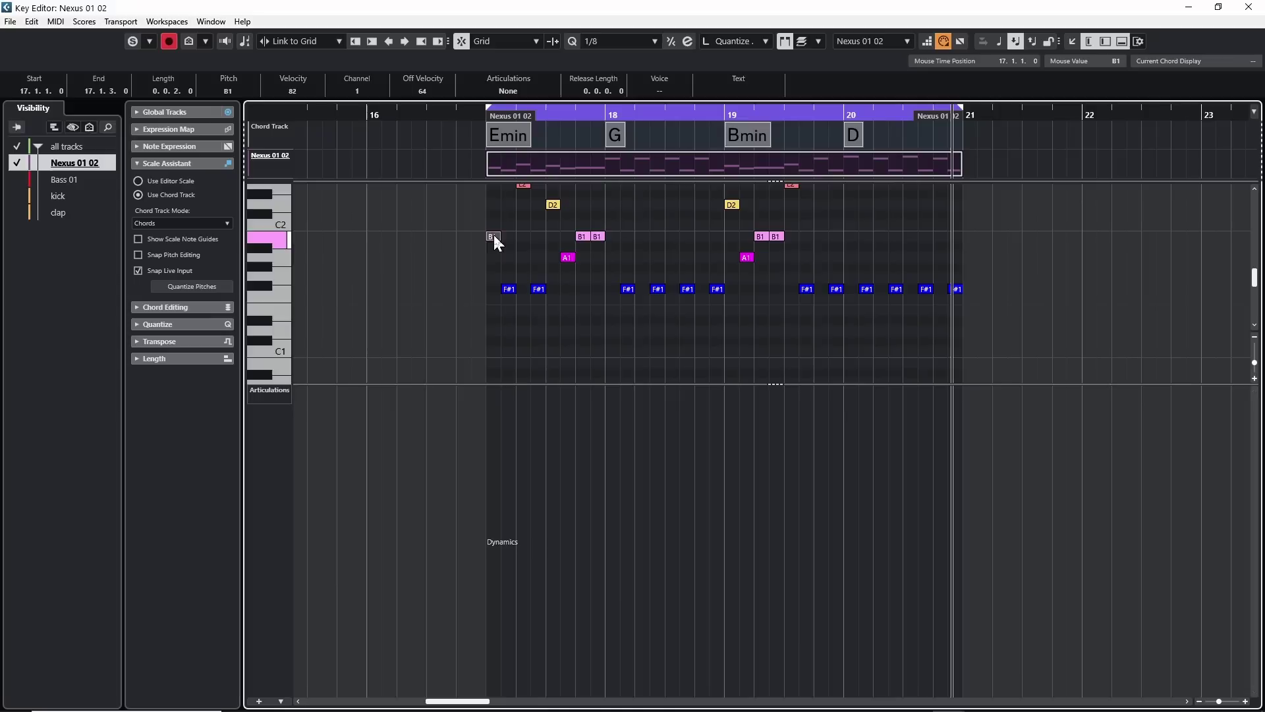
left_click(266, 394)
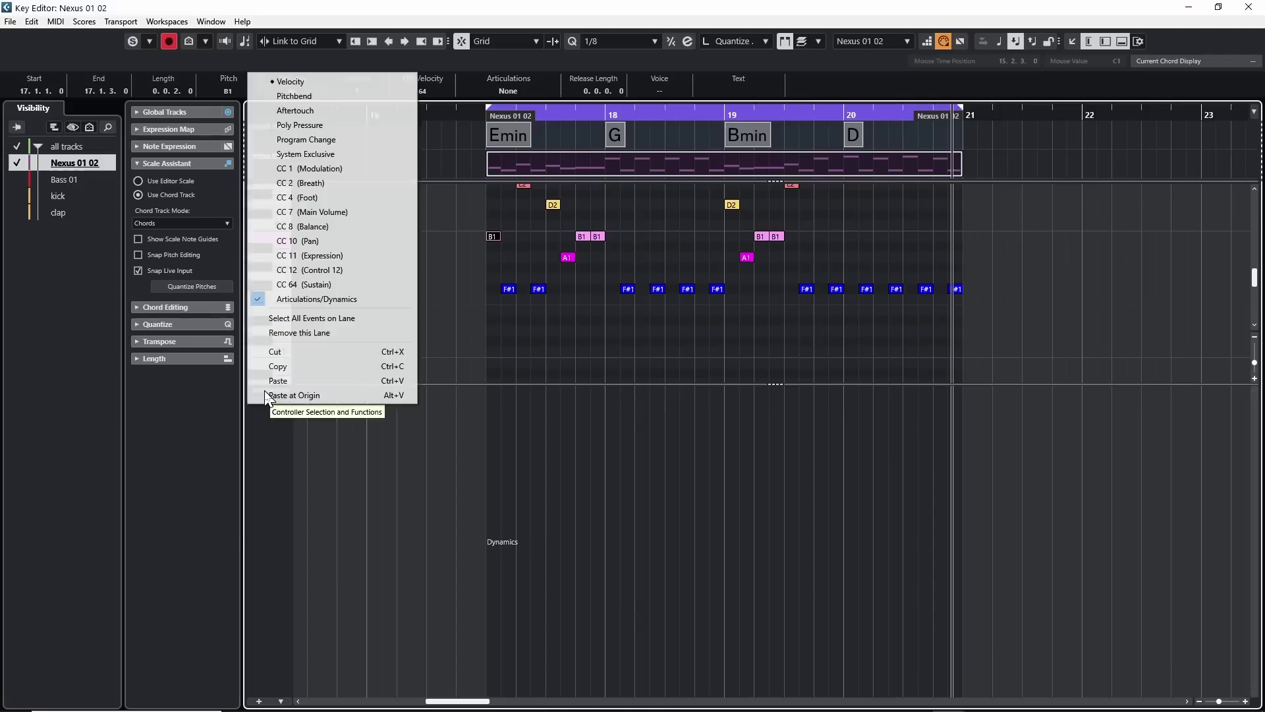
left_click(287, 81)
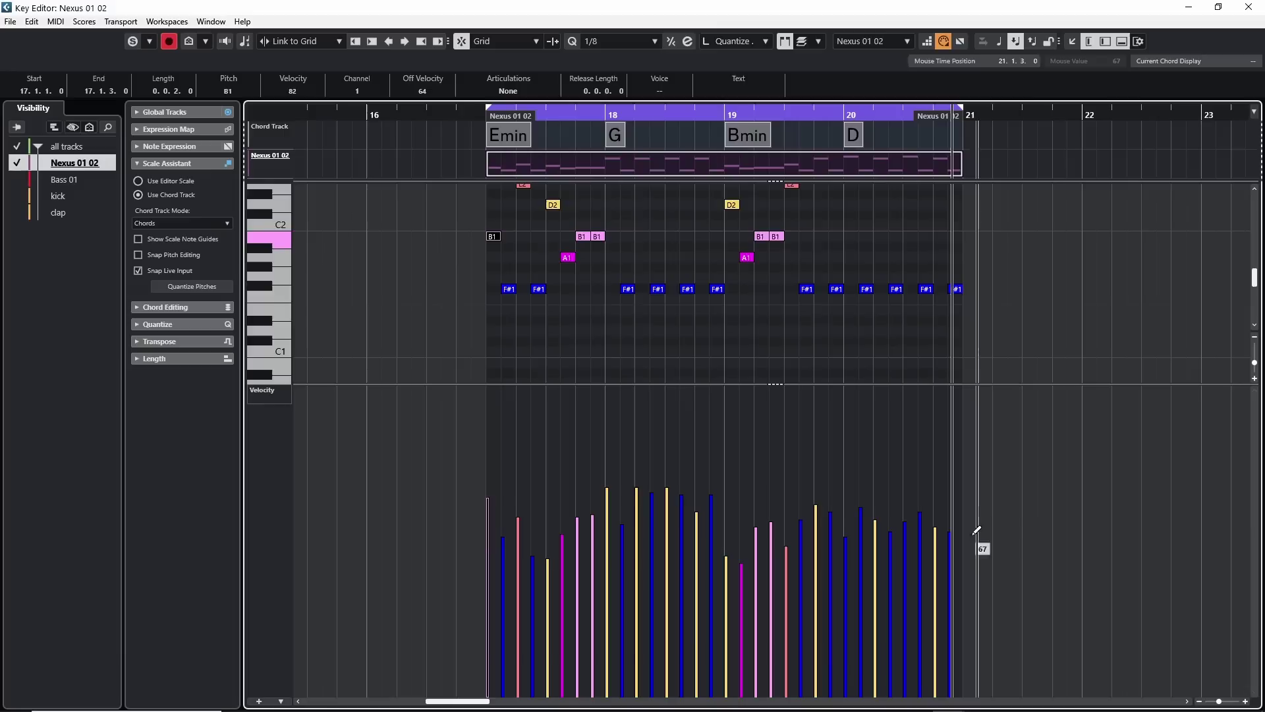
Enter new velocities by MIDI input for the notes from 17.1.1 onward, leaving their pitches untouched
left_click(1013, 45)
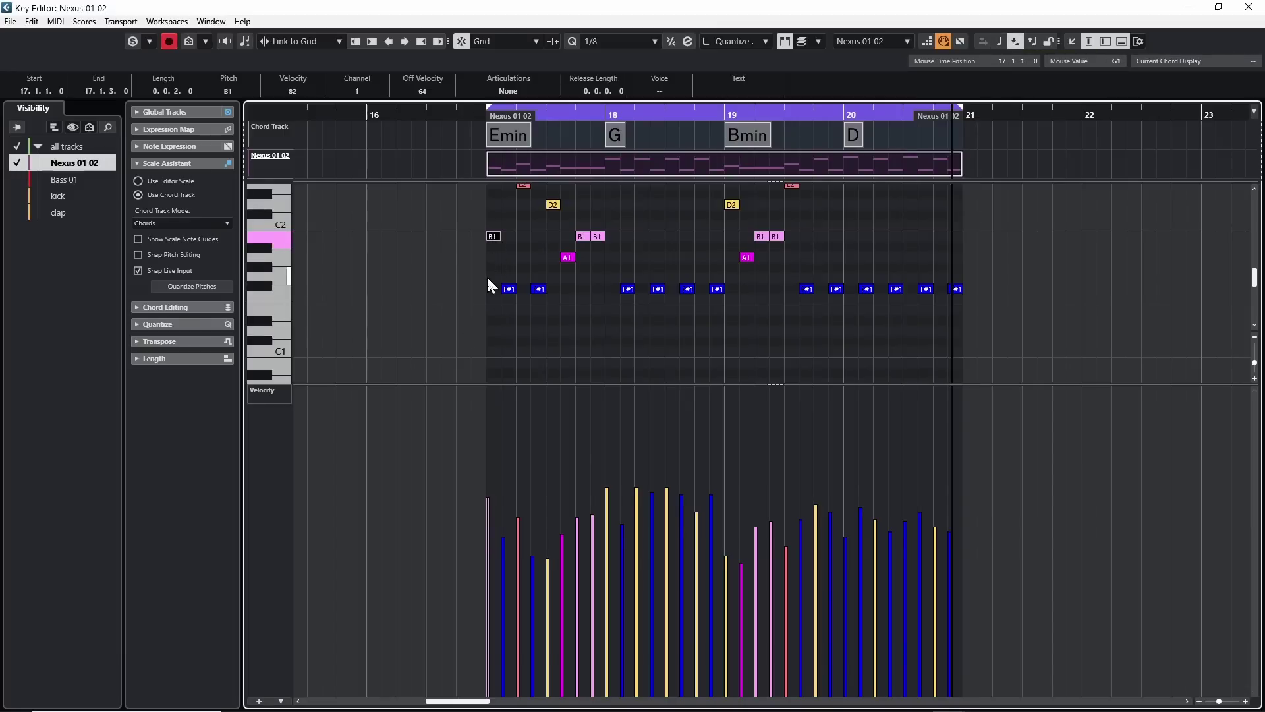
left_click(508, 289)
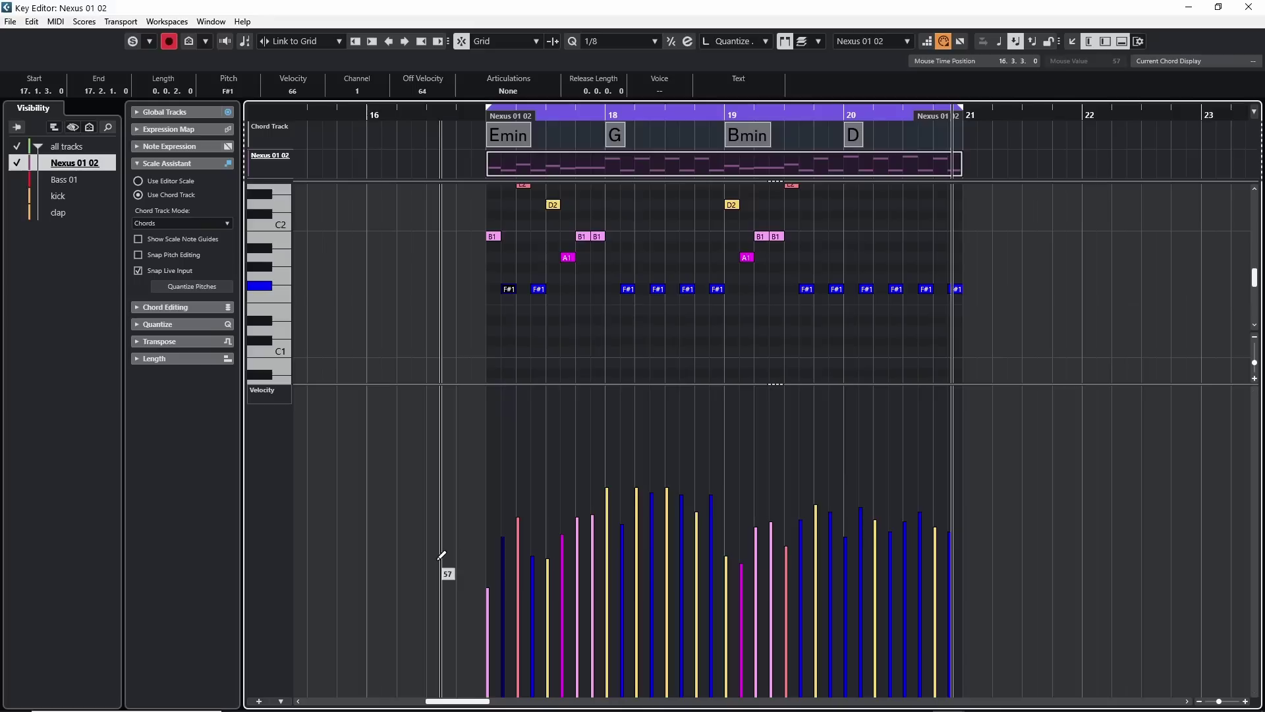
key("ctrl+z")
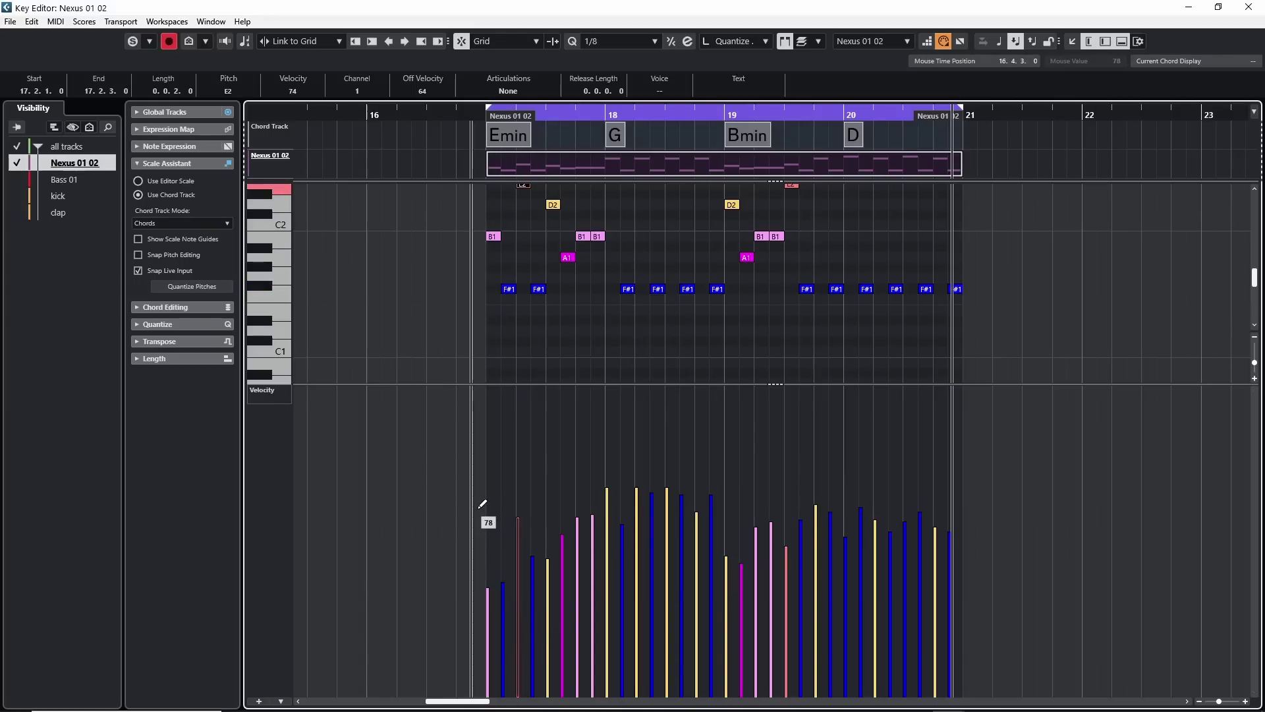
key("ctrl+z")
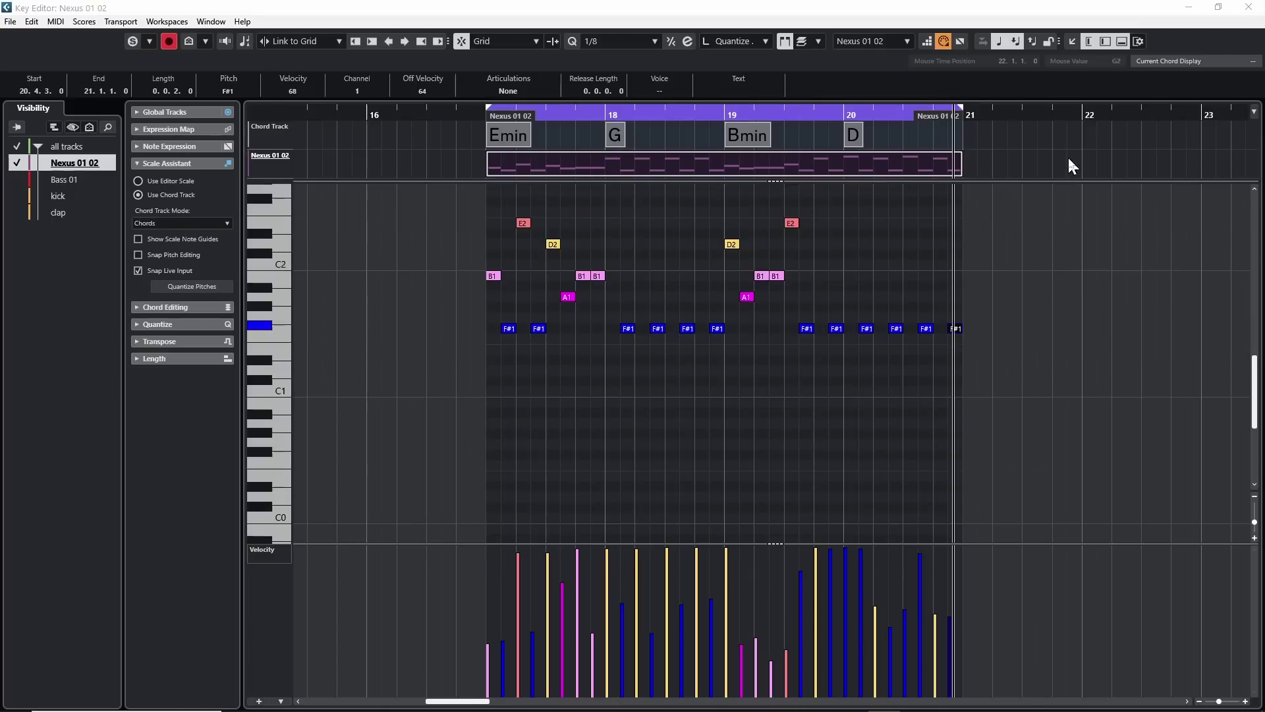
Turn on Keep Existing Notes for MIDI input and select the first B1 note at 17.1.1
left_click(1048, 42)
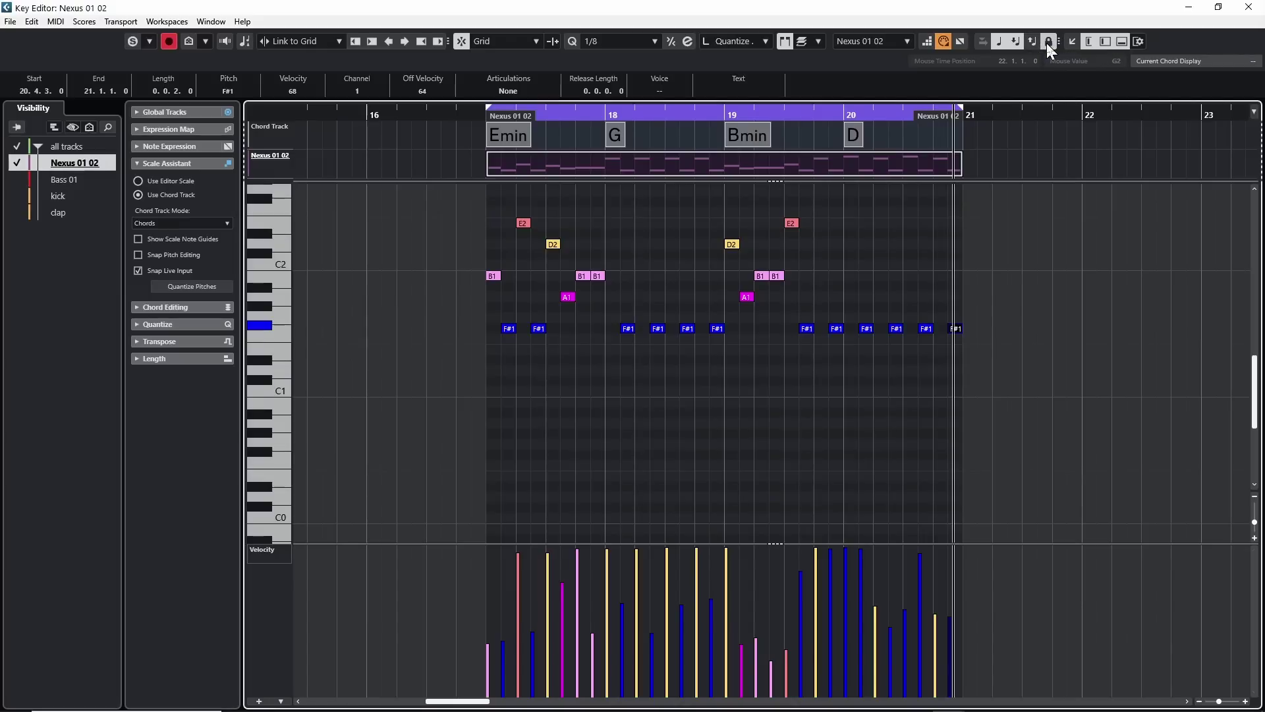
left_click(493, 277)
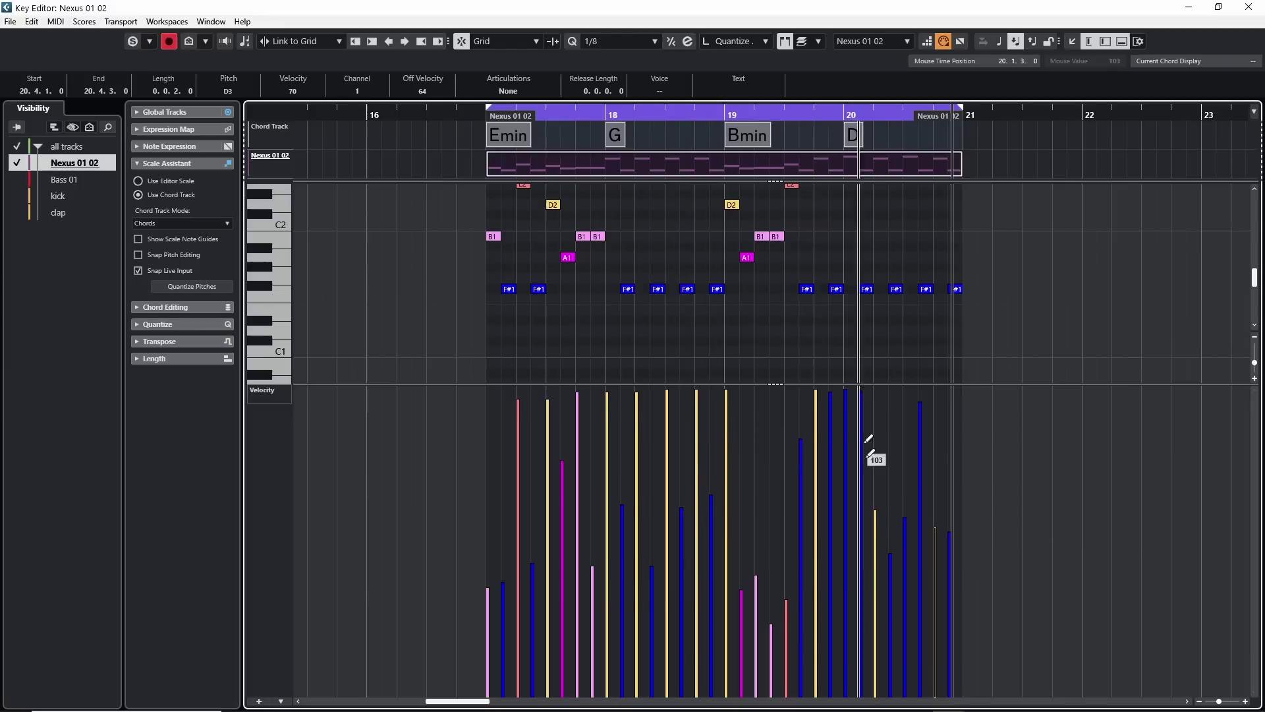
key("KP_1")
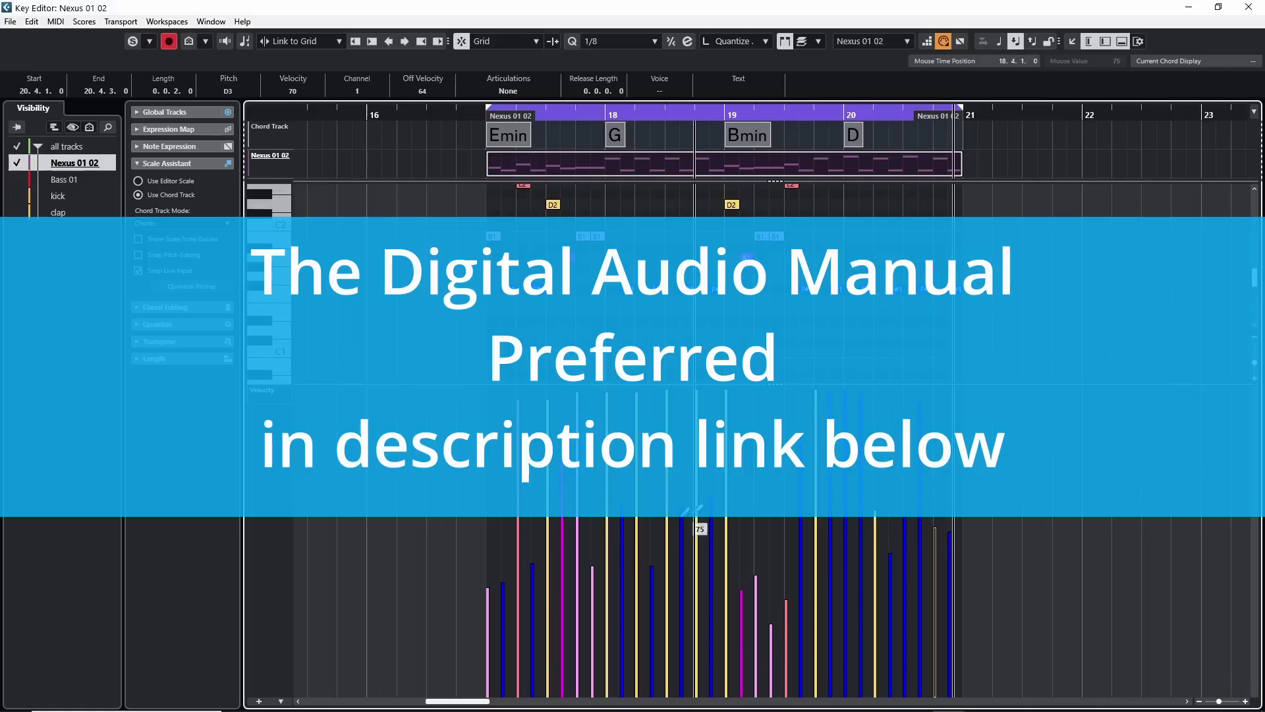
key("space")
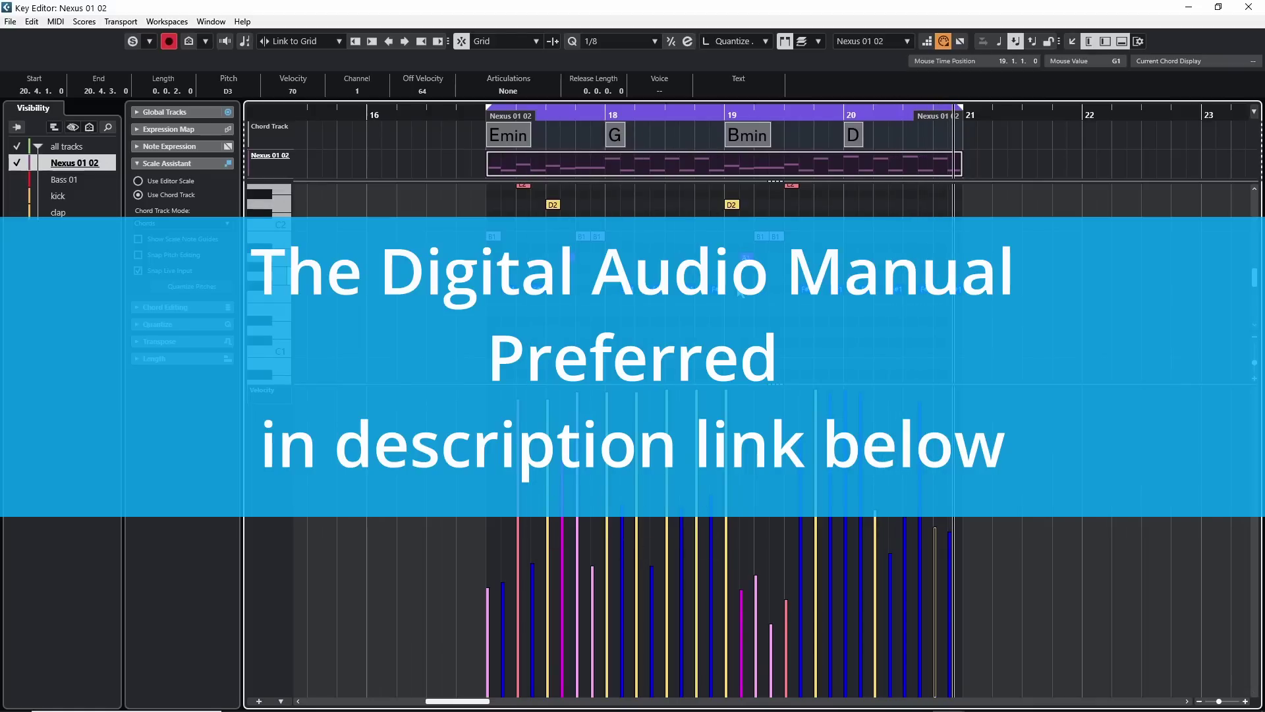